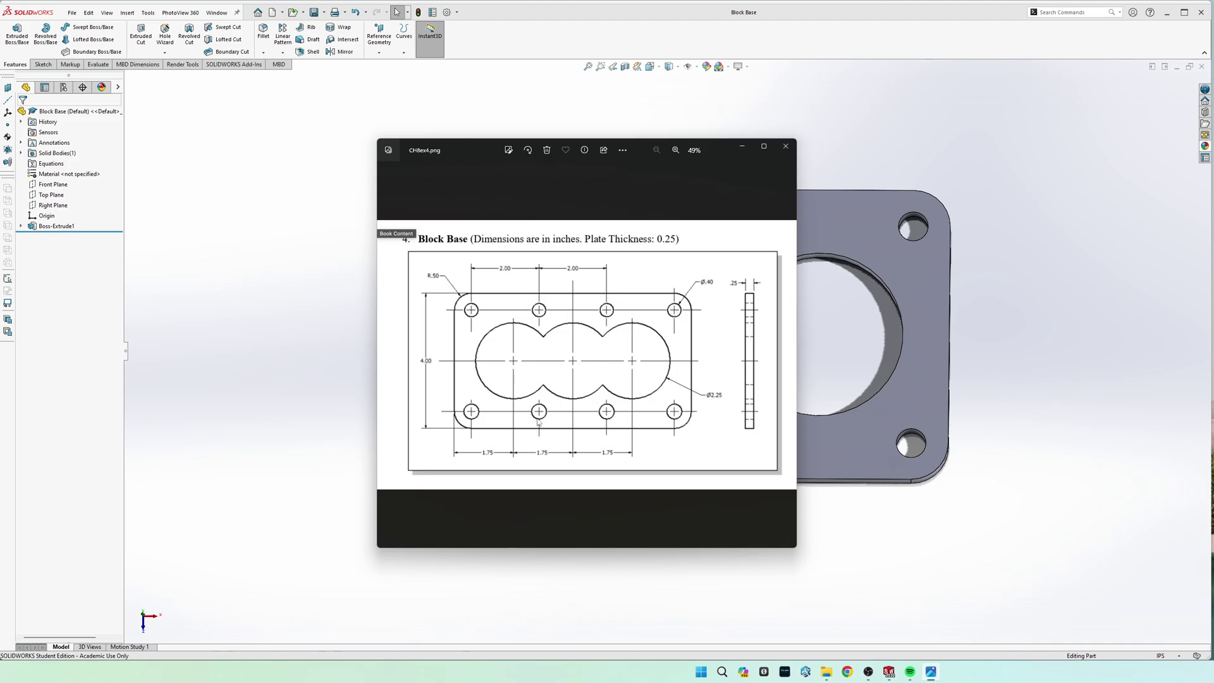
Set the Block Base reference window aside and start a new Part document
drag(483, 160, 661, 164)
key(alt+Tab)
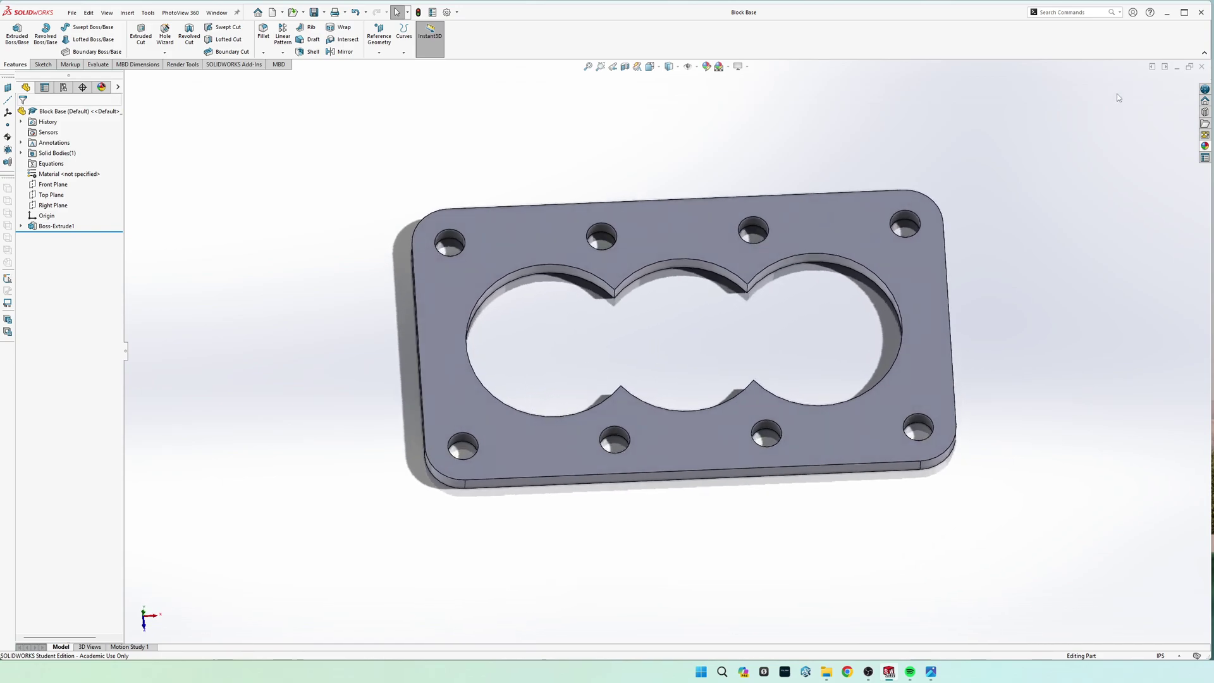
click(1176, 67)
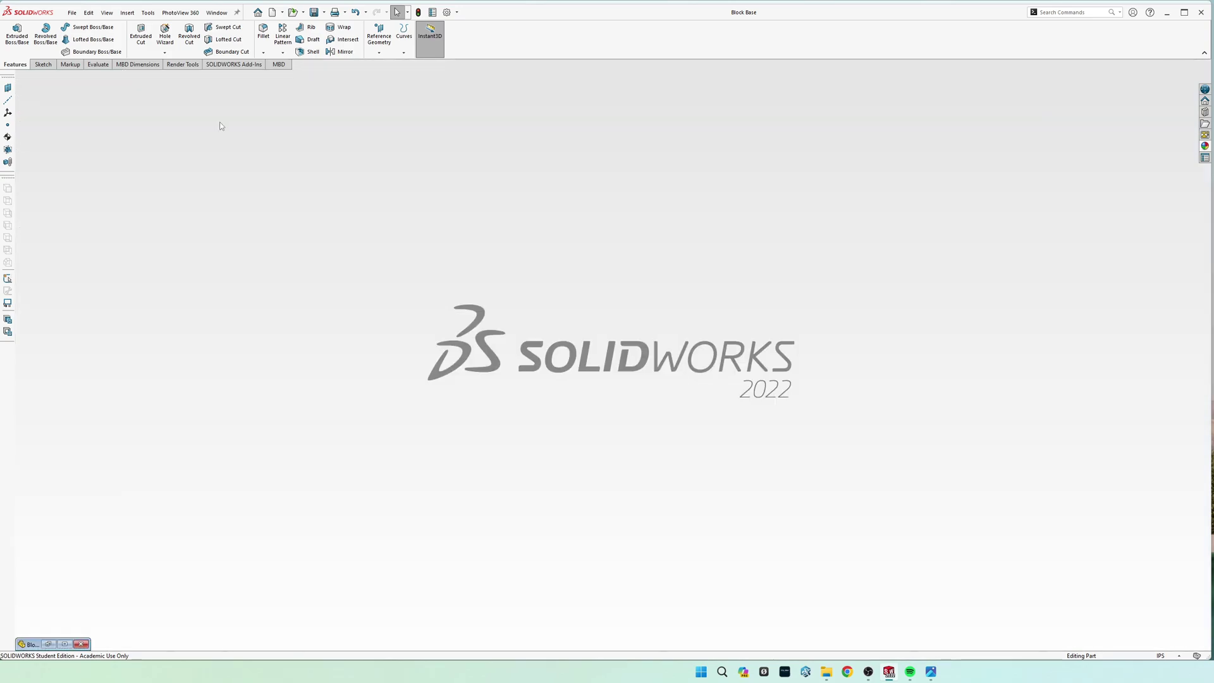
click(72, 12)
click(92, 29)
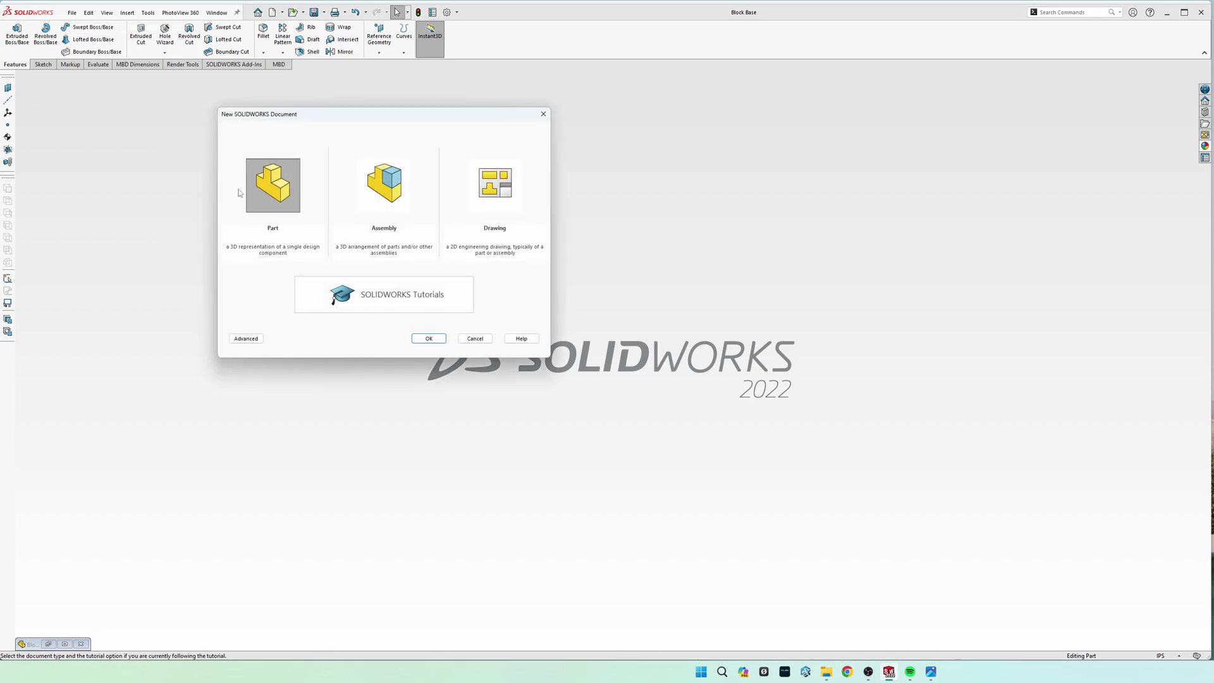
Create the part and sketch a center rectangle at the origin on the Top Plane
click(424, 335)
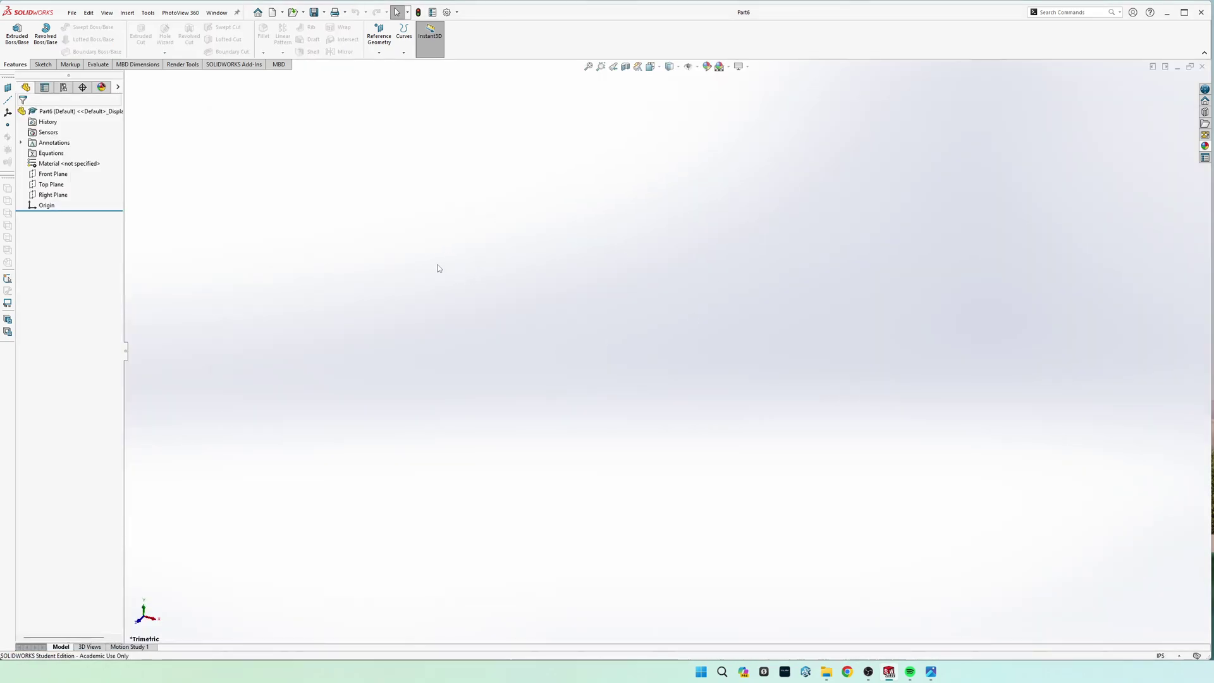
click(43, 64)
click(13, 33)
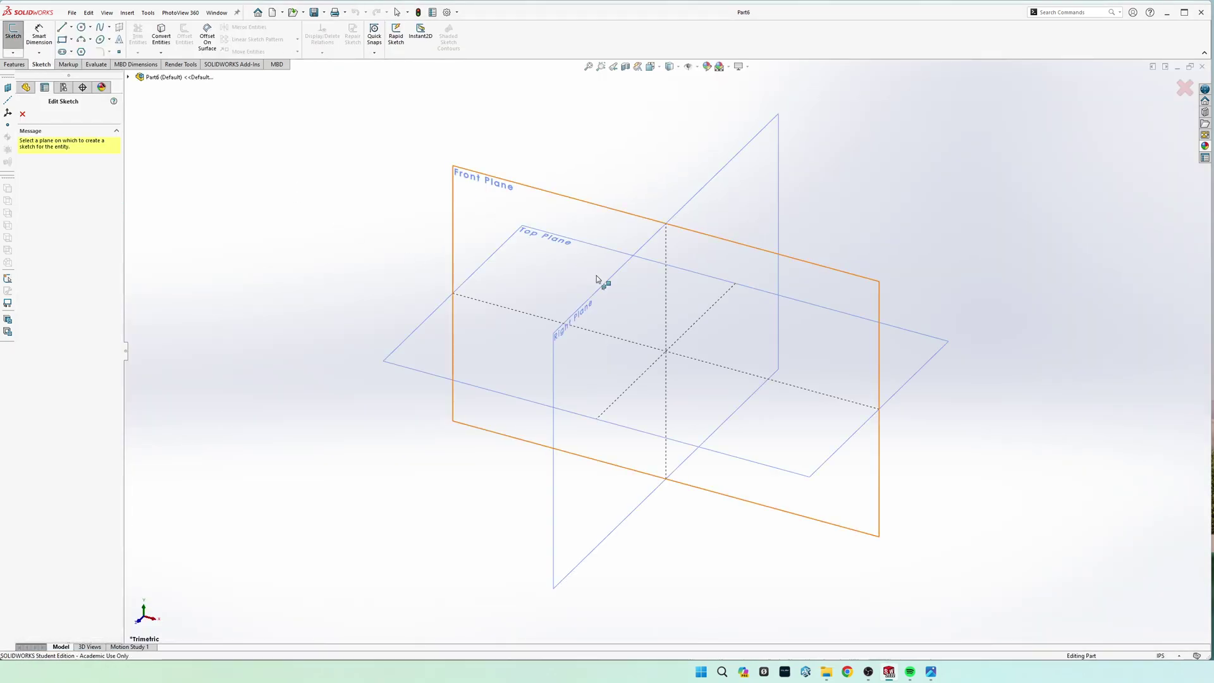
click(444, 357)
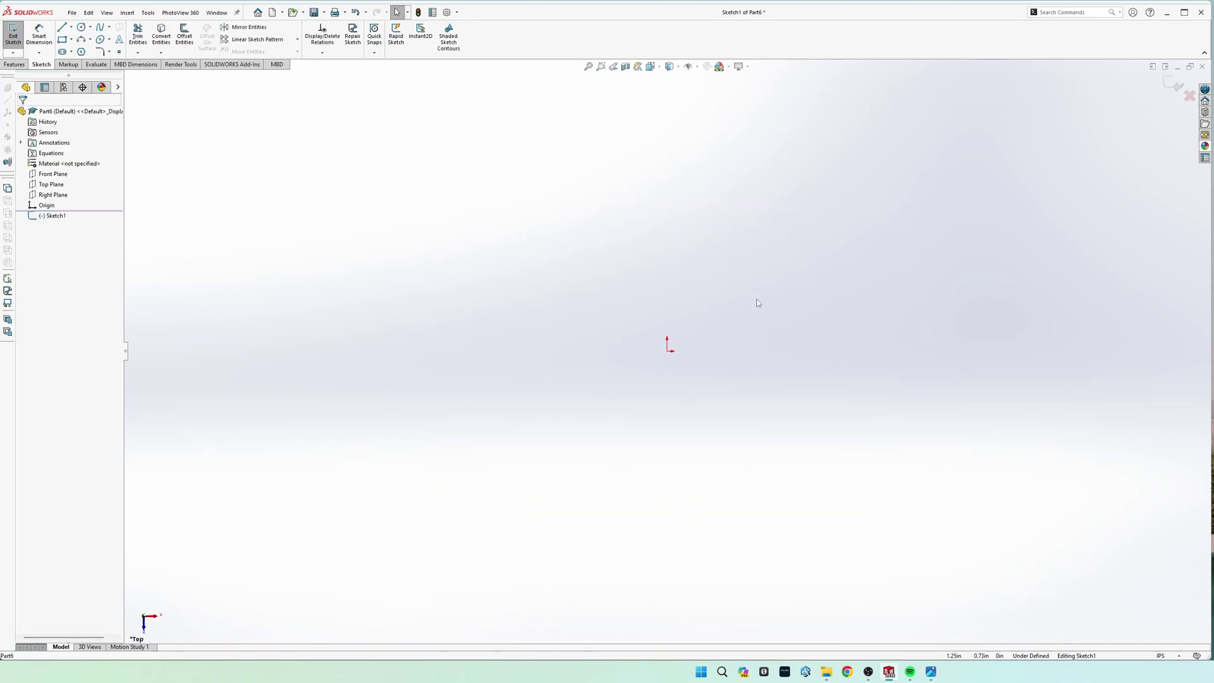
key(s)
click(771, 330)
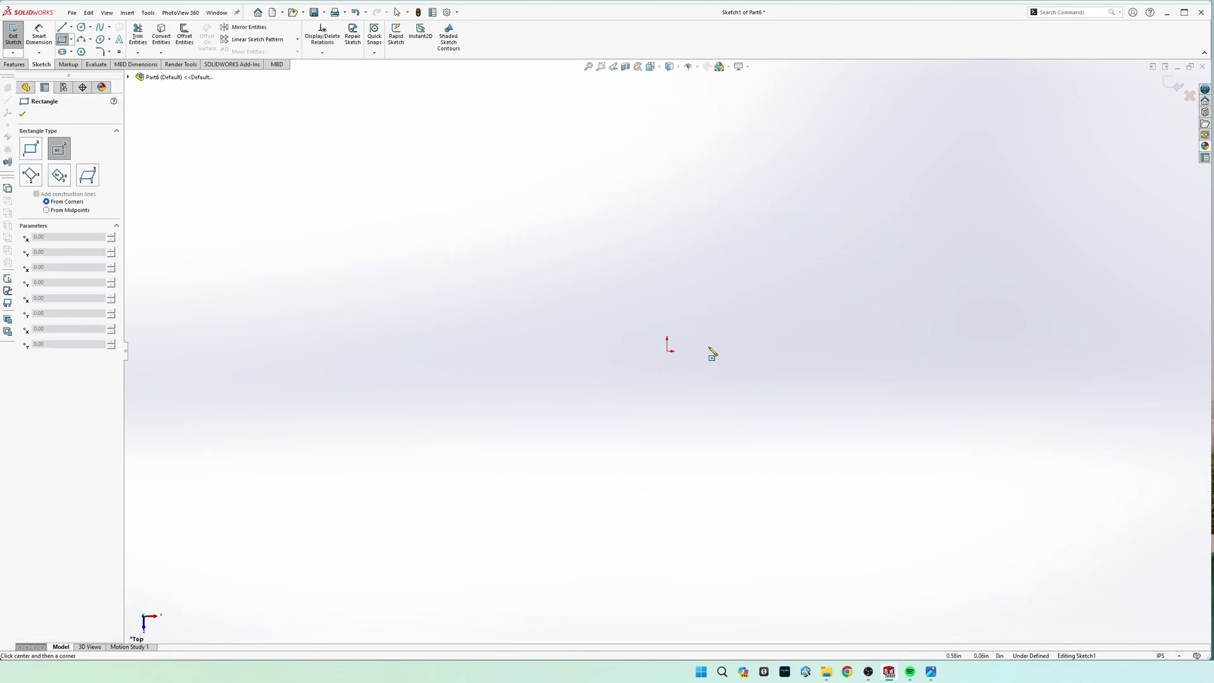
click(668, 352)
click(1017, 177)
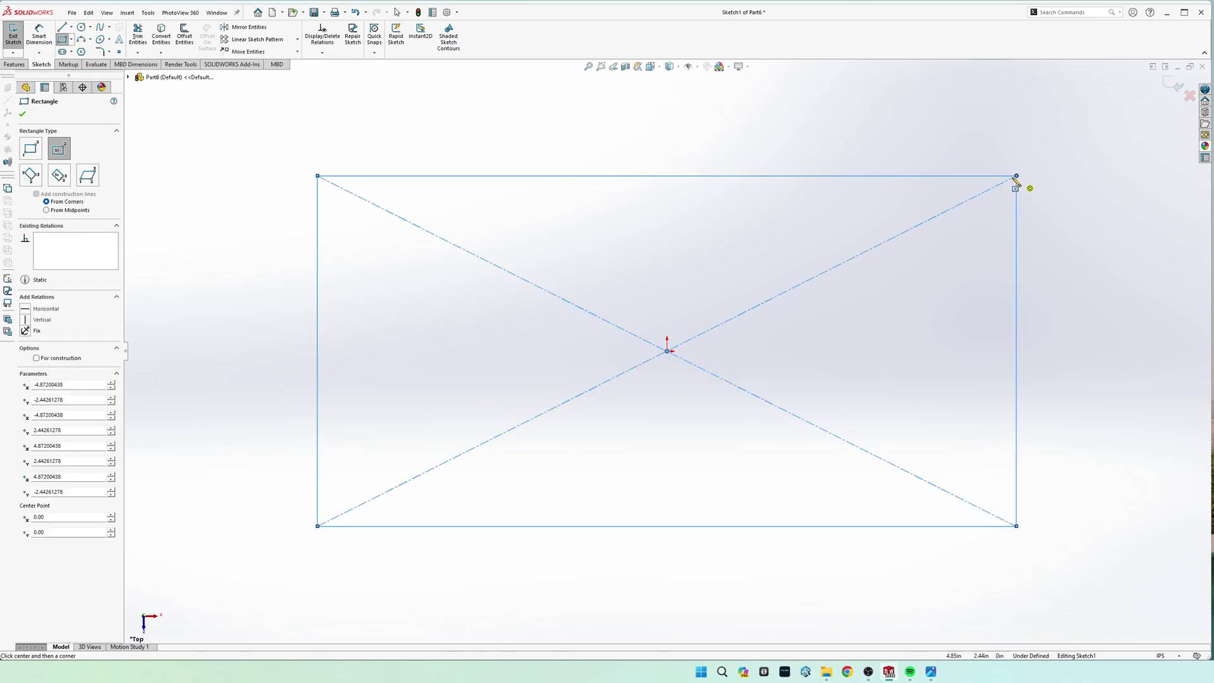
Draw horizontal and vertical centerlines through the rectangle's edge midpoints
key(s)
click(824, 217)
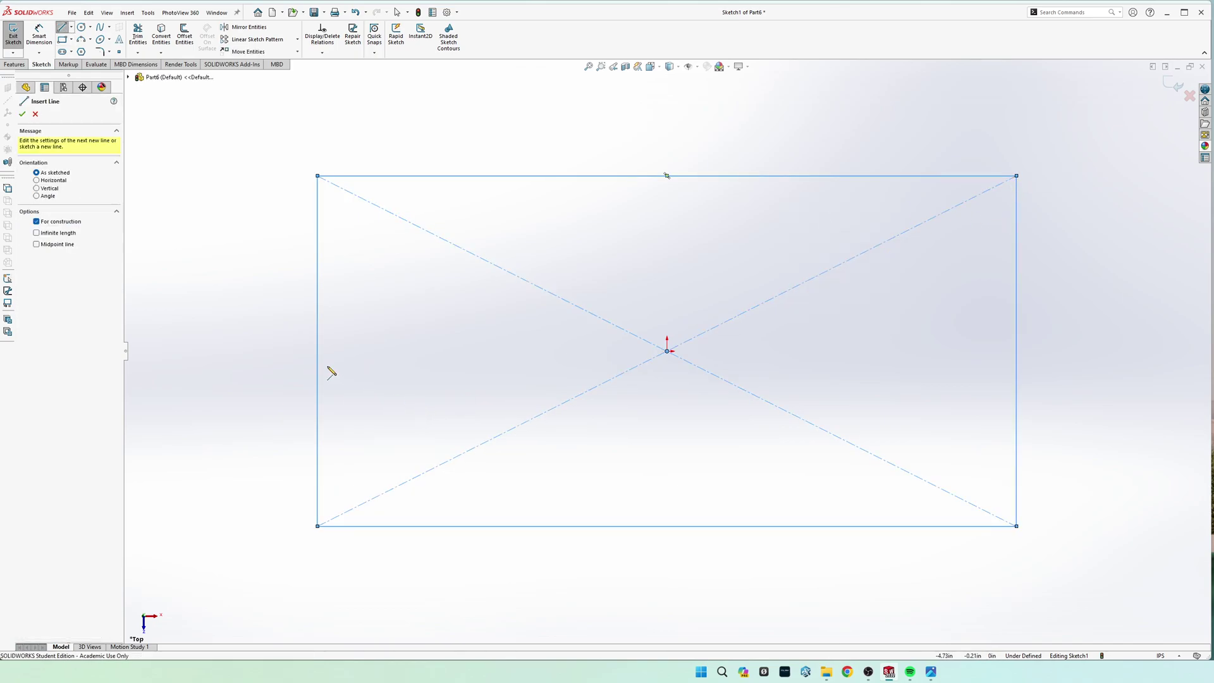
click(318, 351)
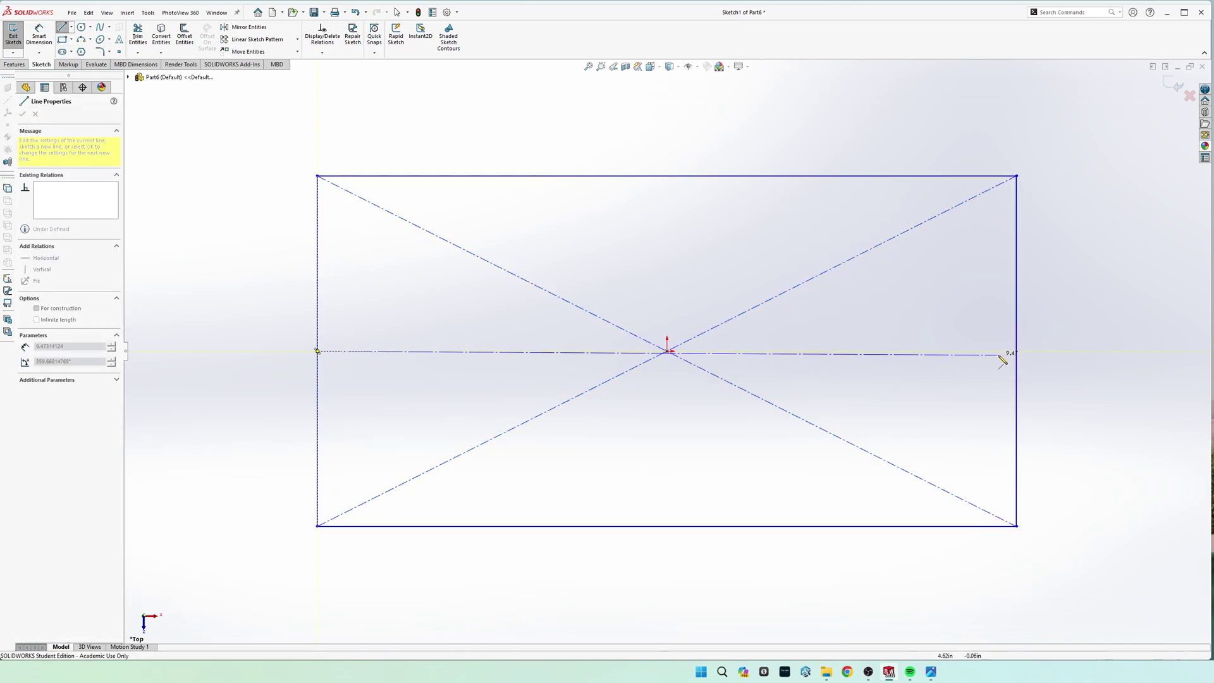
click(1016, 351)
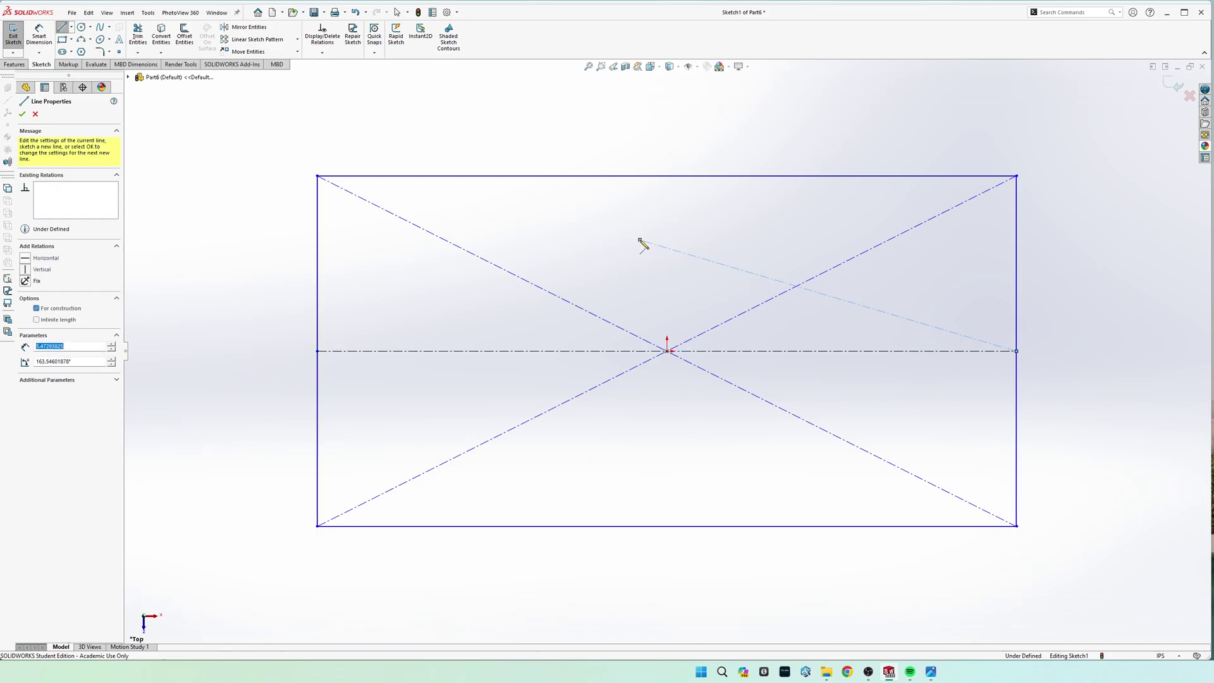
key(Escape)
click(667, 176)
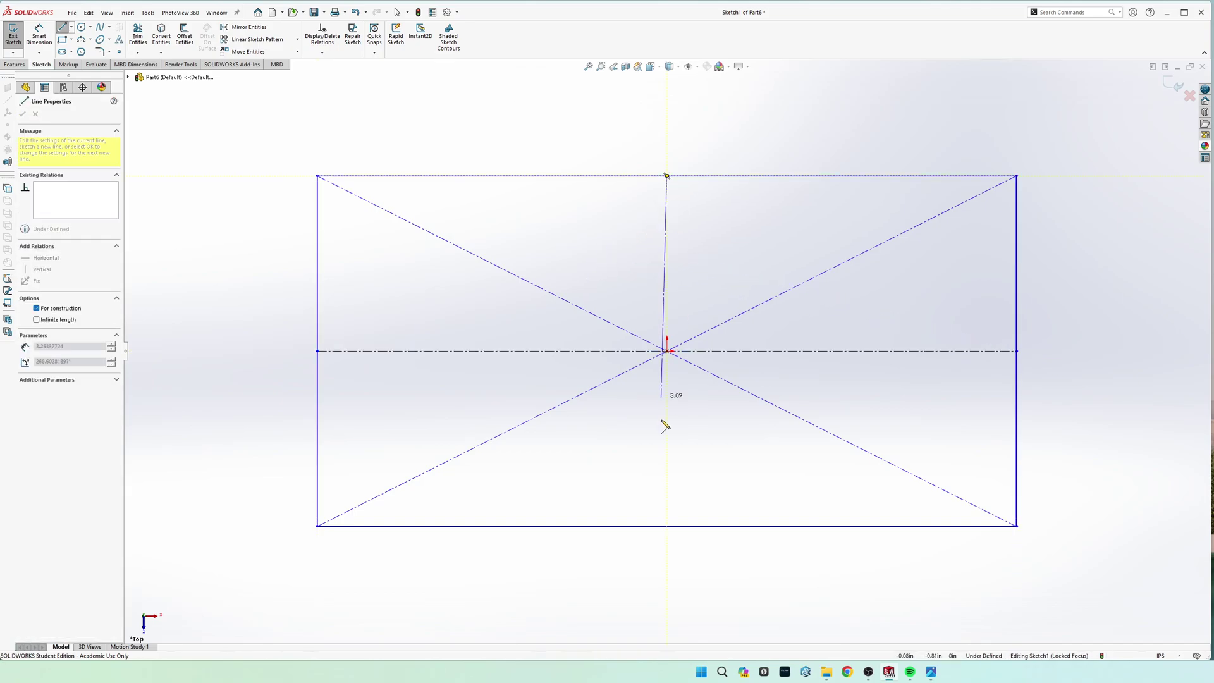
click(666, 526)
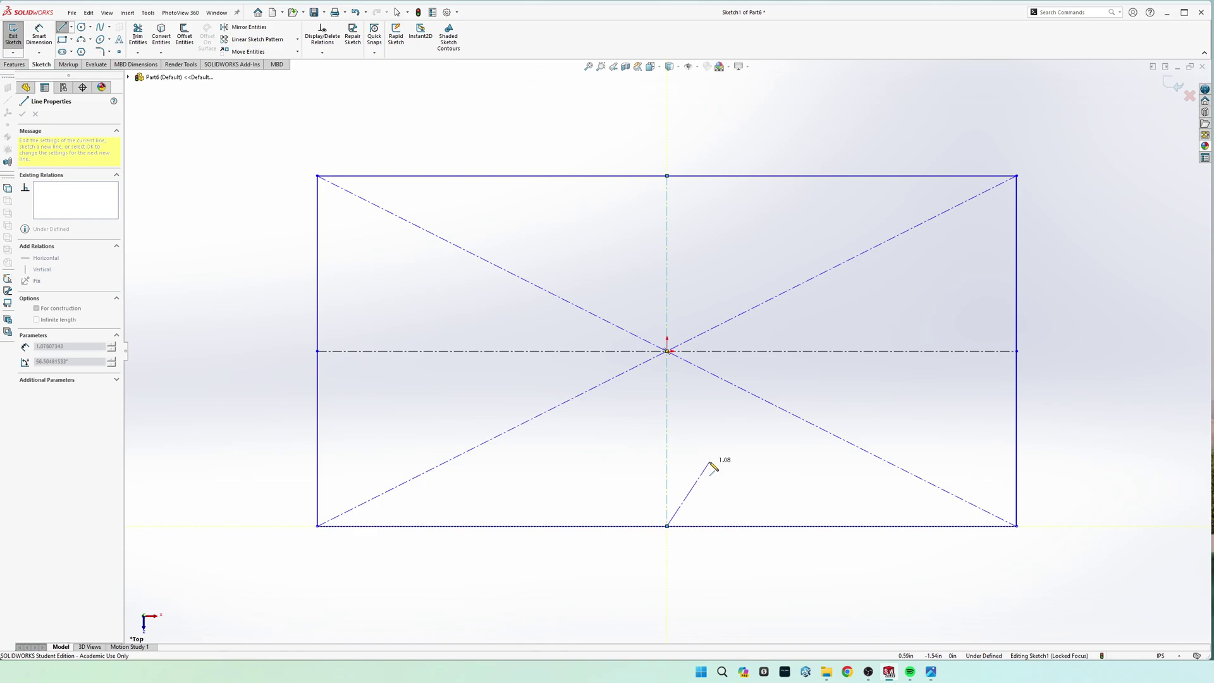
key(Escape)
Draw three circles along the horizontal centerline: left, at the origin, and right
key(s)
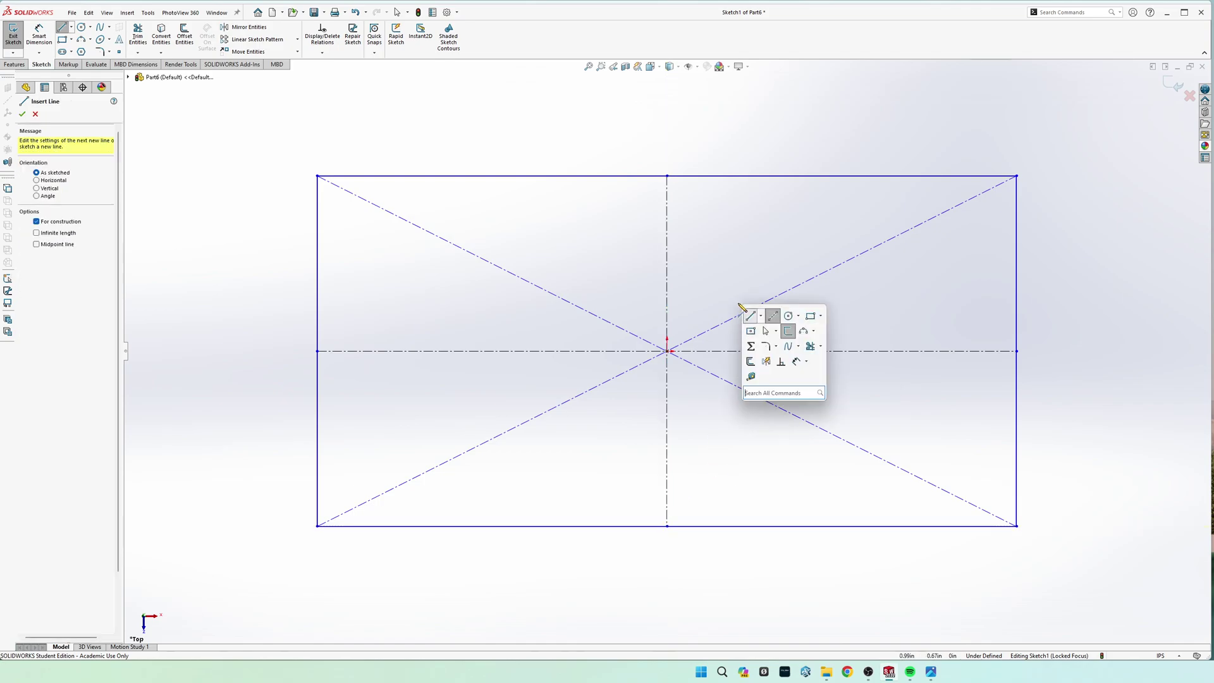
click(788, 315)
click(666, 350)
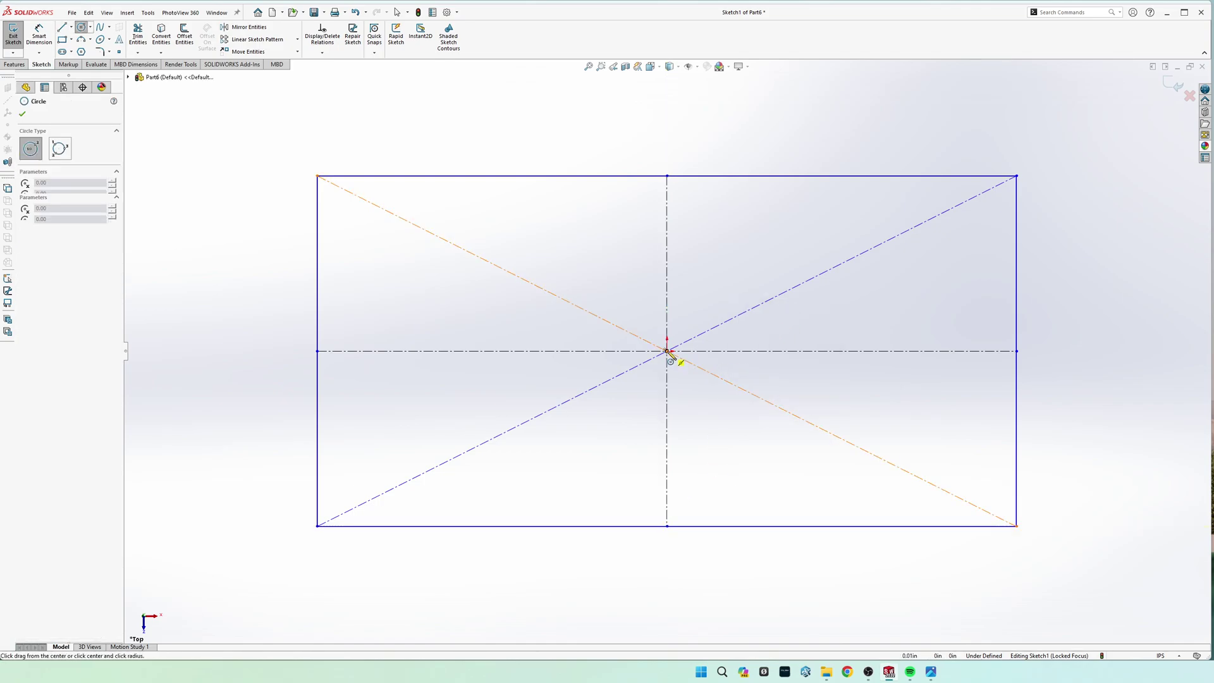
click(666, 427)
click(845, 350)
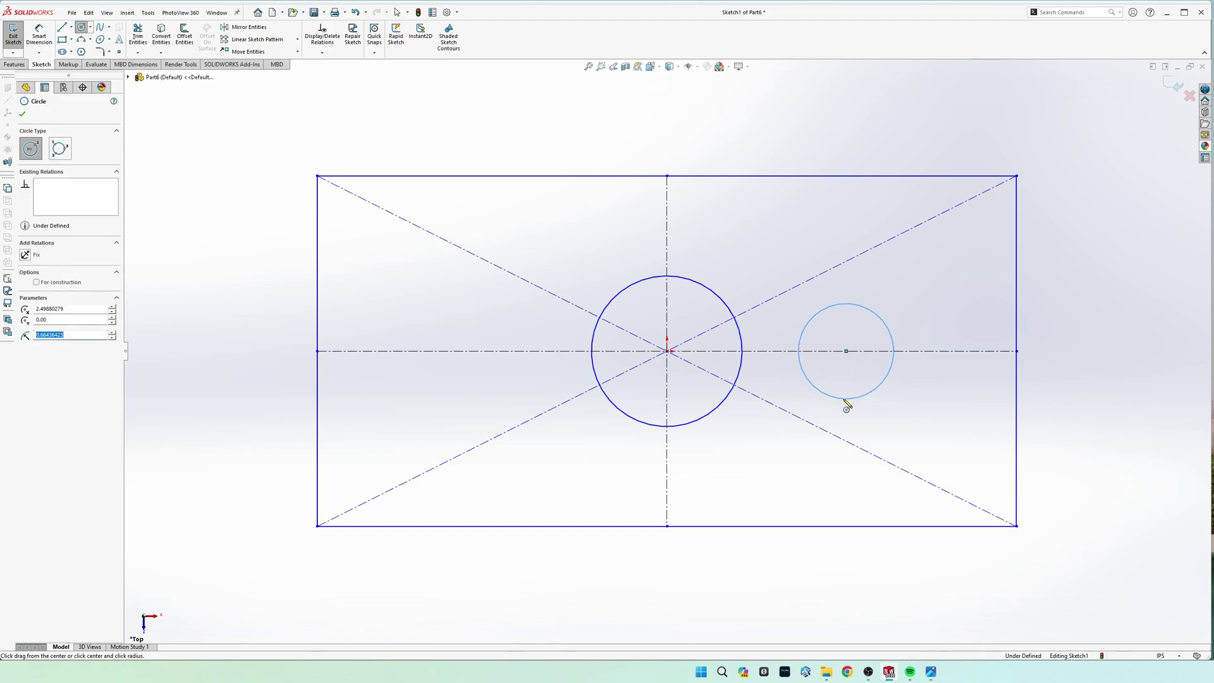
click(842, 398)
click(469, 350)
click(473, 283)
key(Escape)
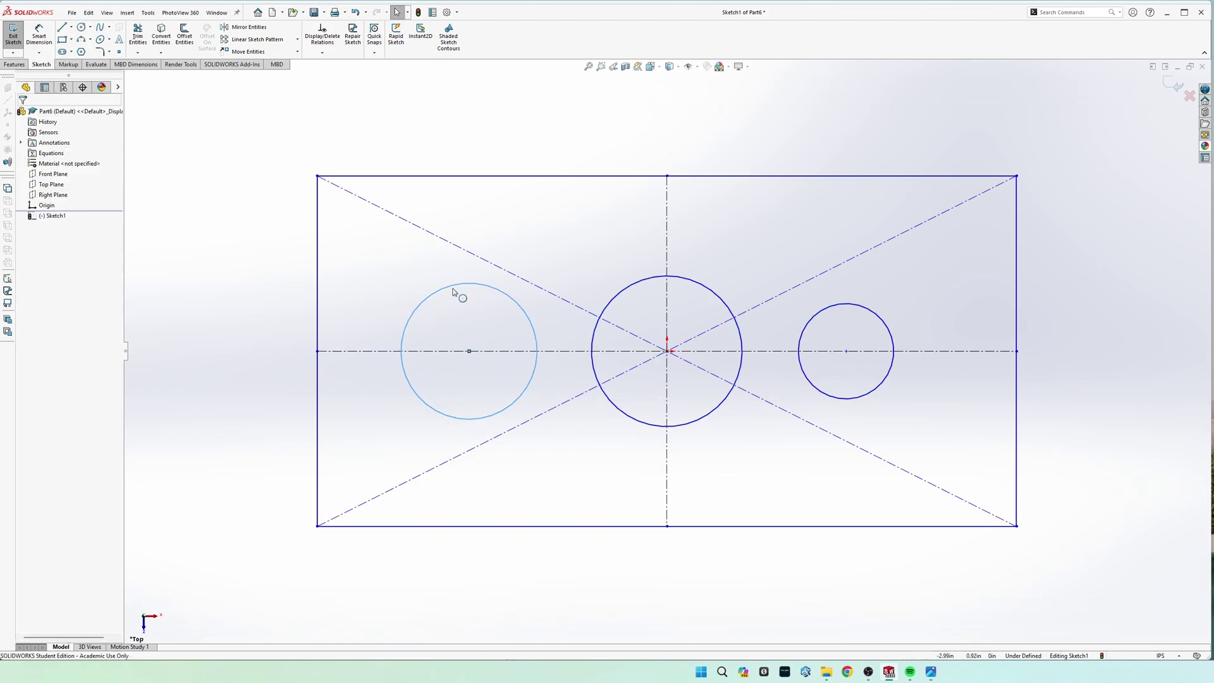
Add an Equal relation to the three circles
click(453, 290)
ctrl+click(629, 290)
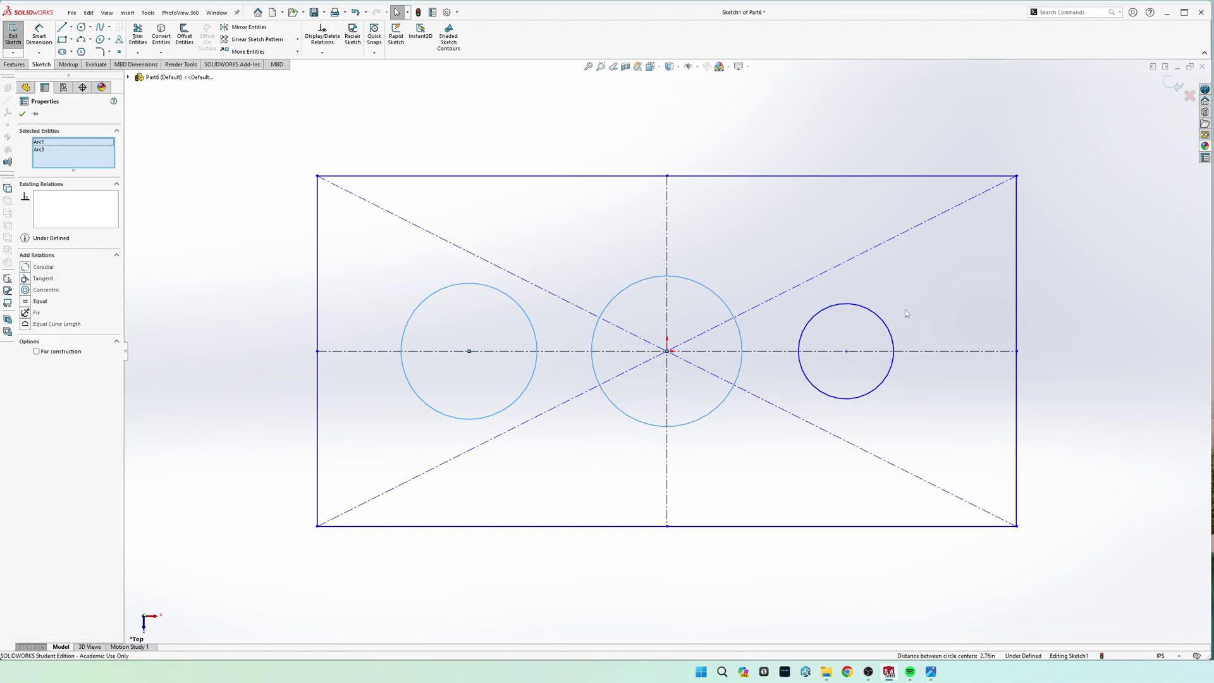
ctrl+click(864, 311)
click(26, 290)
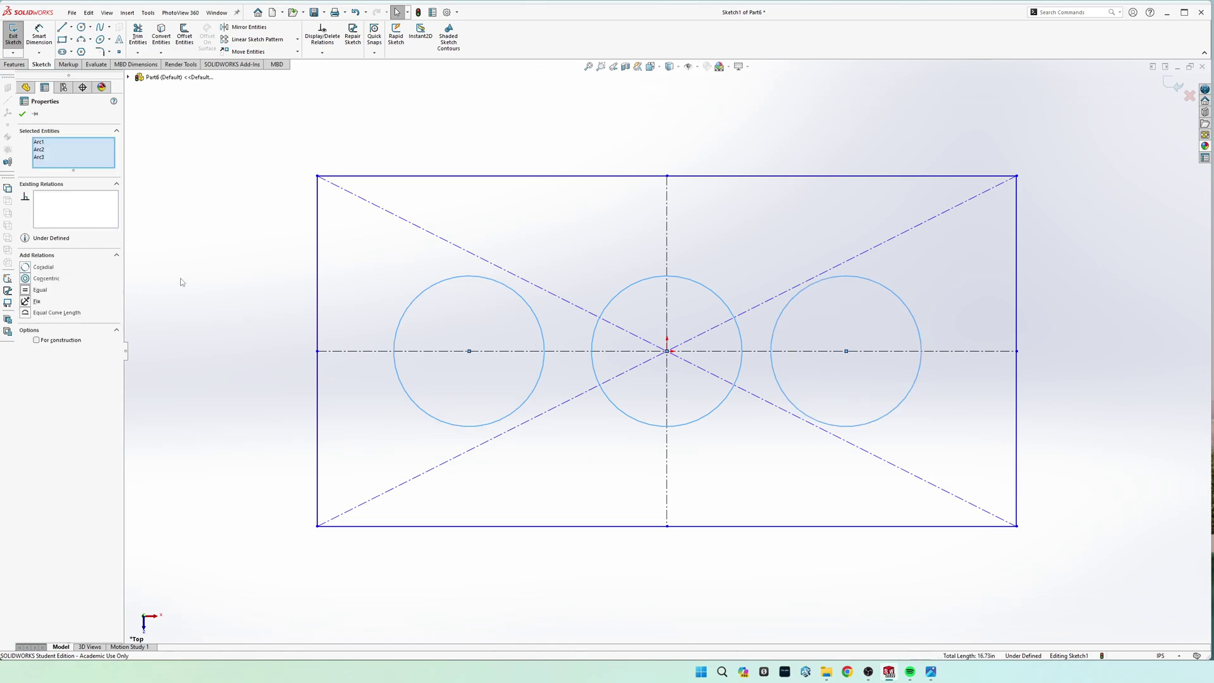
click(183, 279)
Dimension the circle diameter to Ø2.25 and the rectangle height to 4.00
key(s)
click(340, 363)
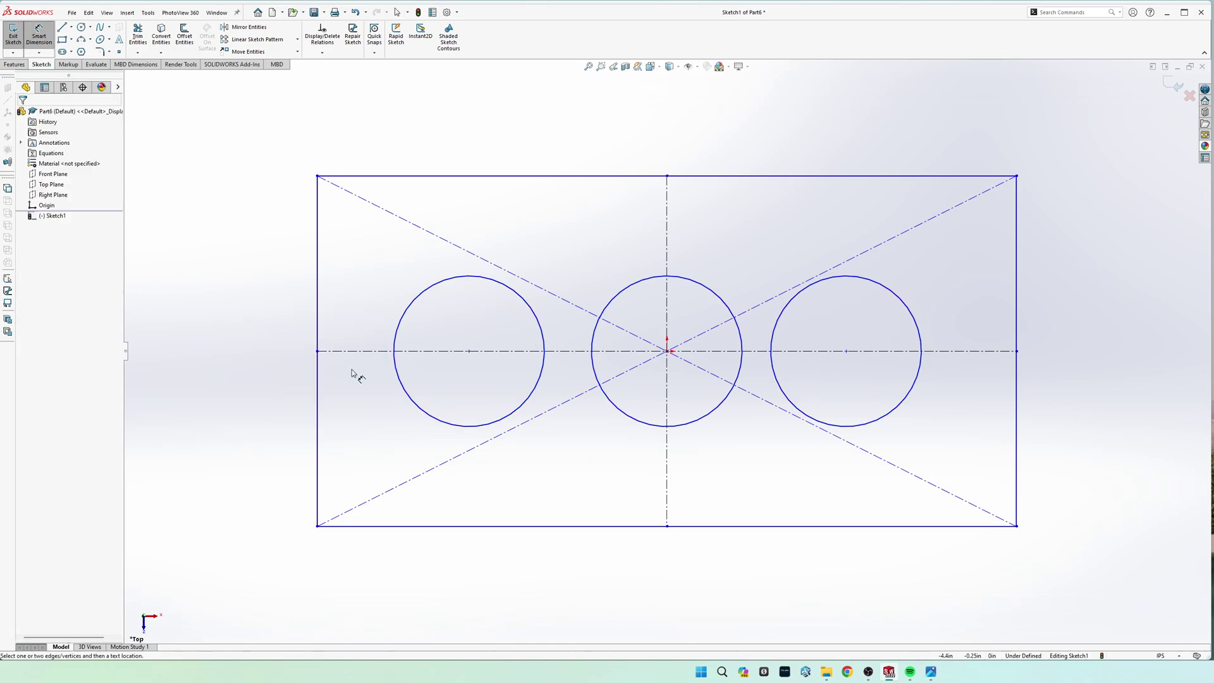
click(897, 412)
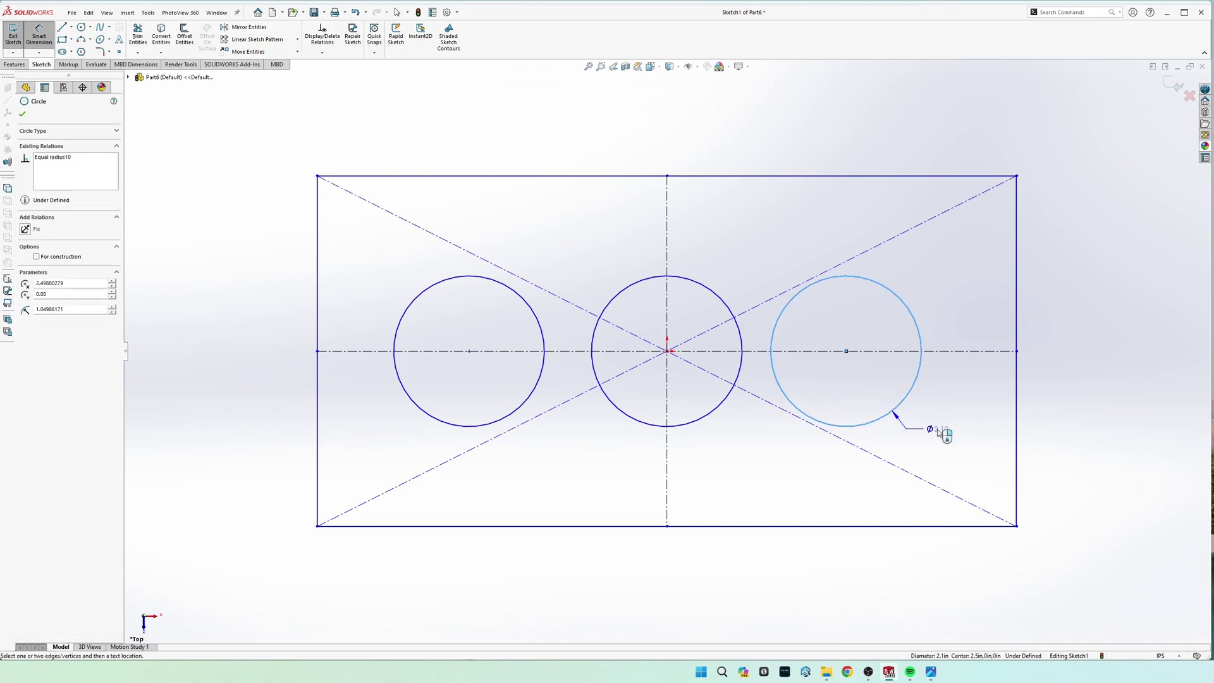
click(942, 428)
text(2.25)
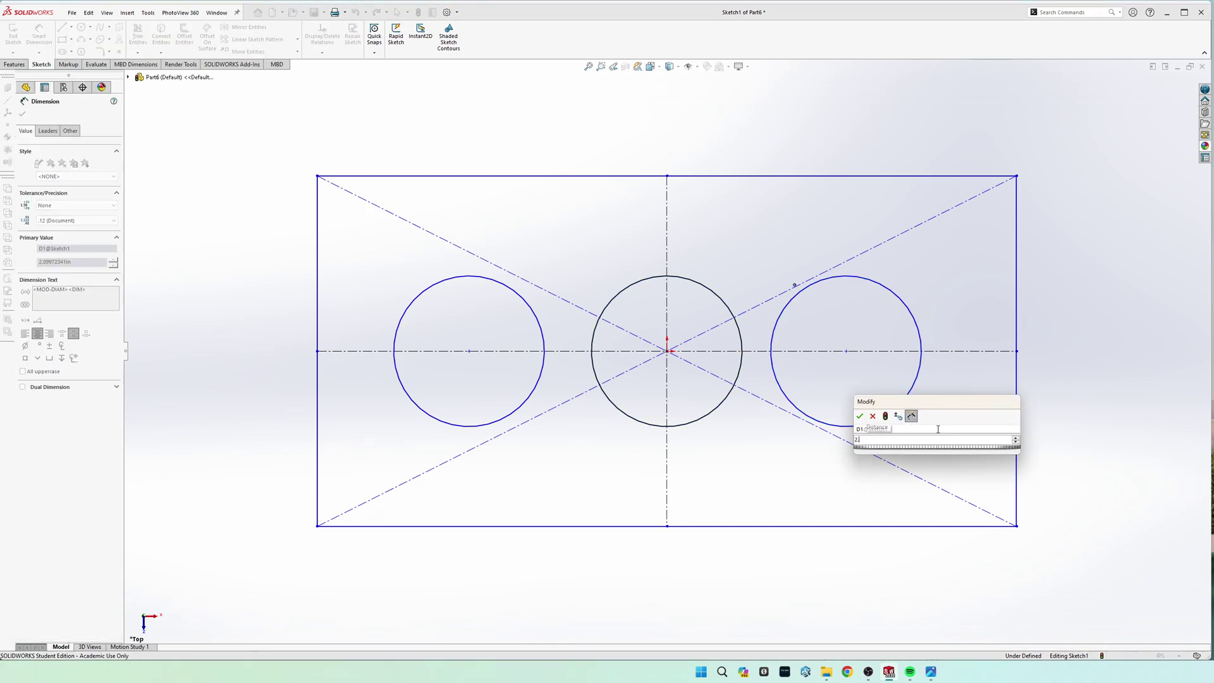
key(Return)
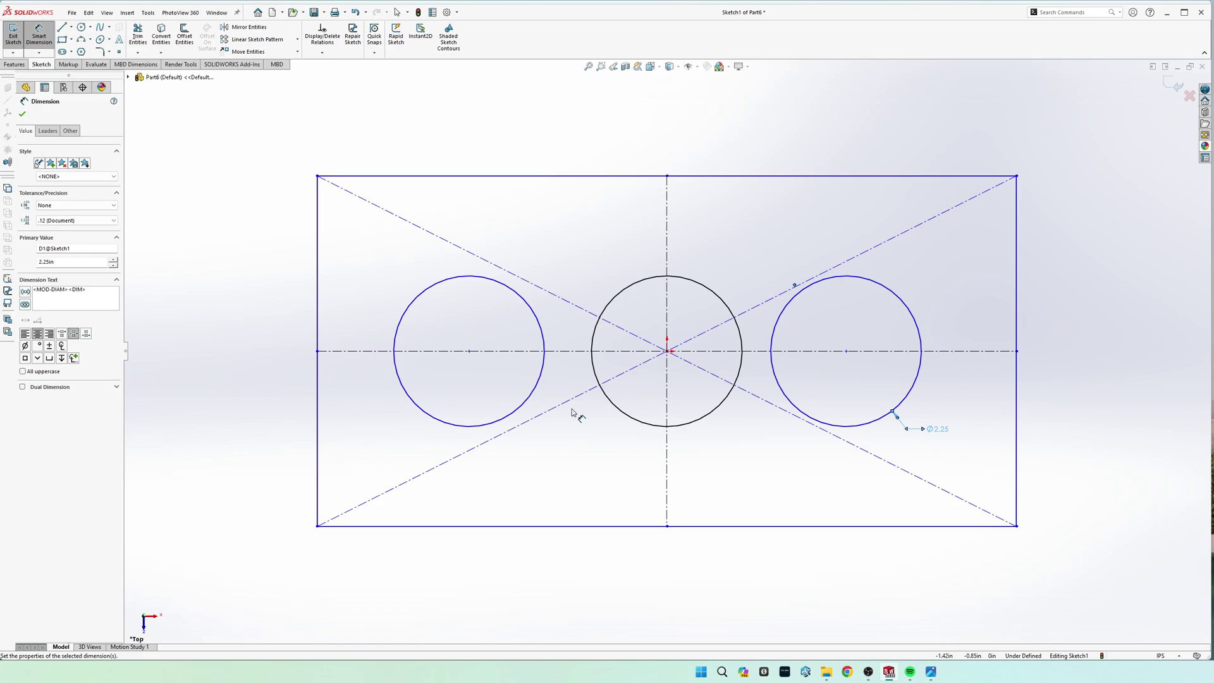
click(316, 334)
click(222, 351)
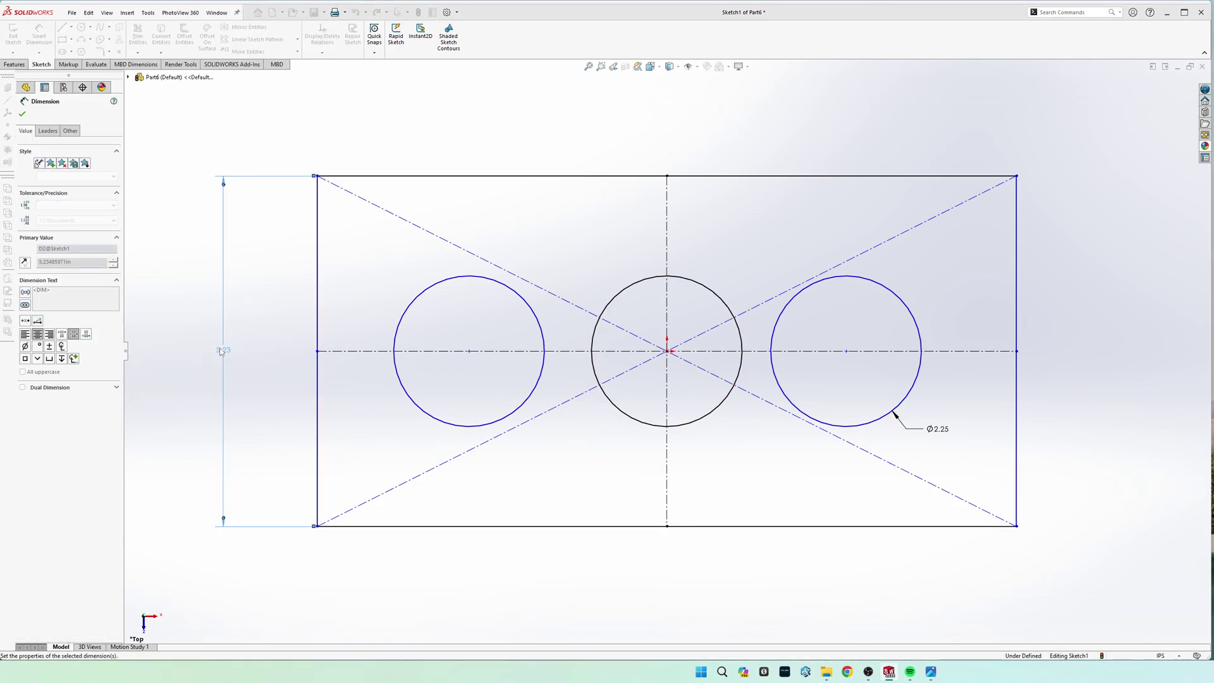
text(4)
key(Return)
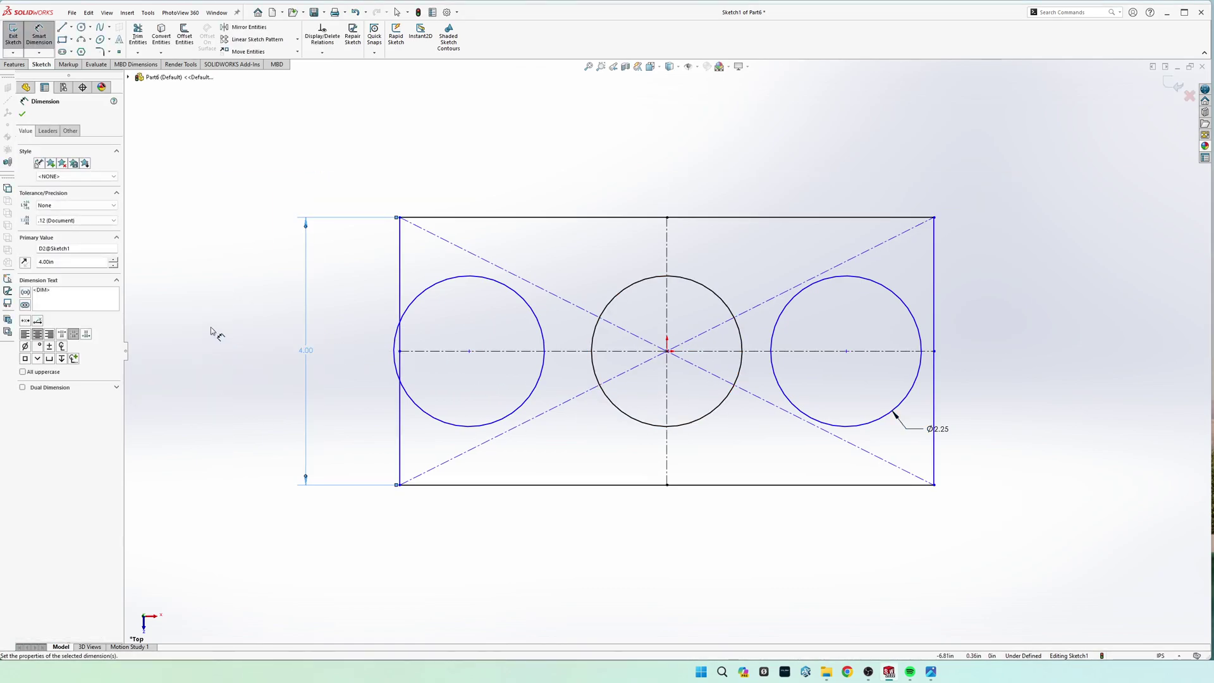
Set the left circle's centre 1.75 from the rectangle's left edge
click(469, 351)
click(399, 356)
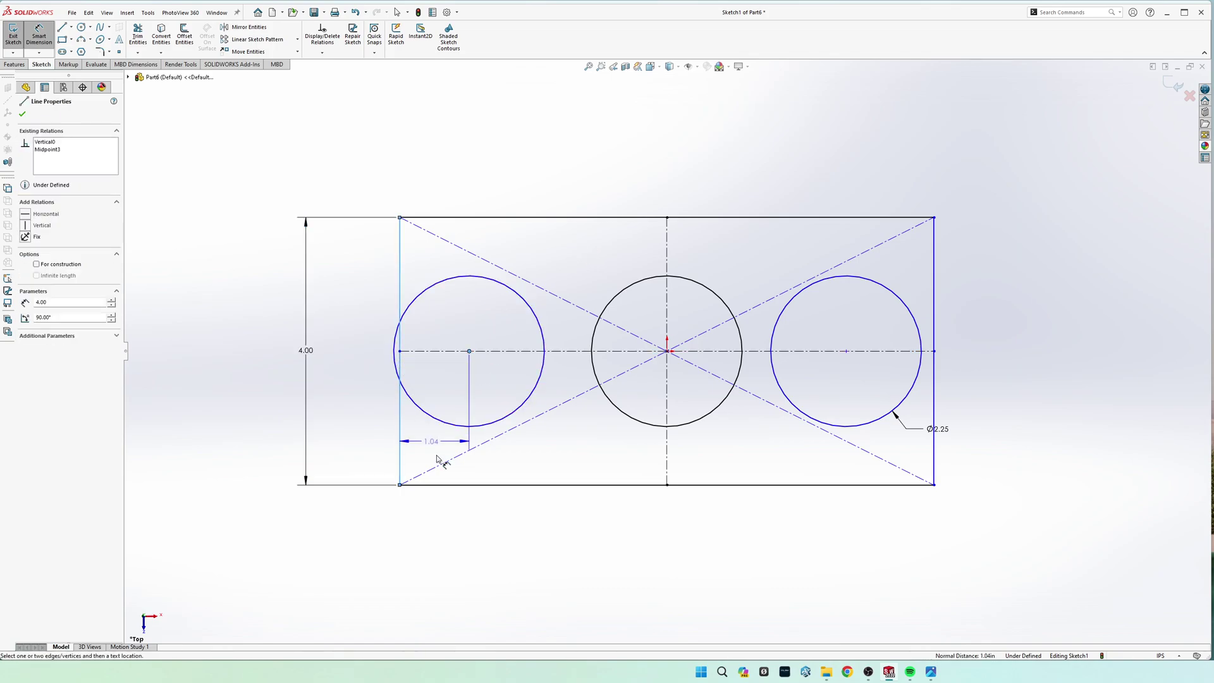
click(436, 513)
text(1.75)
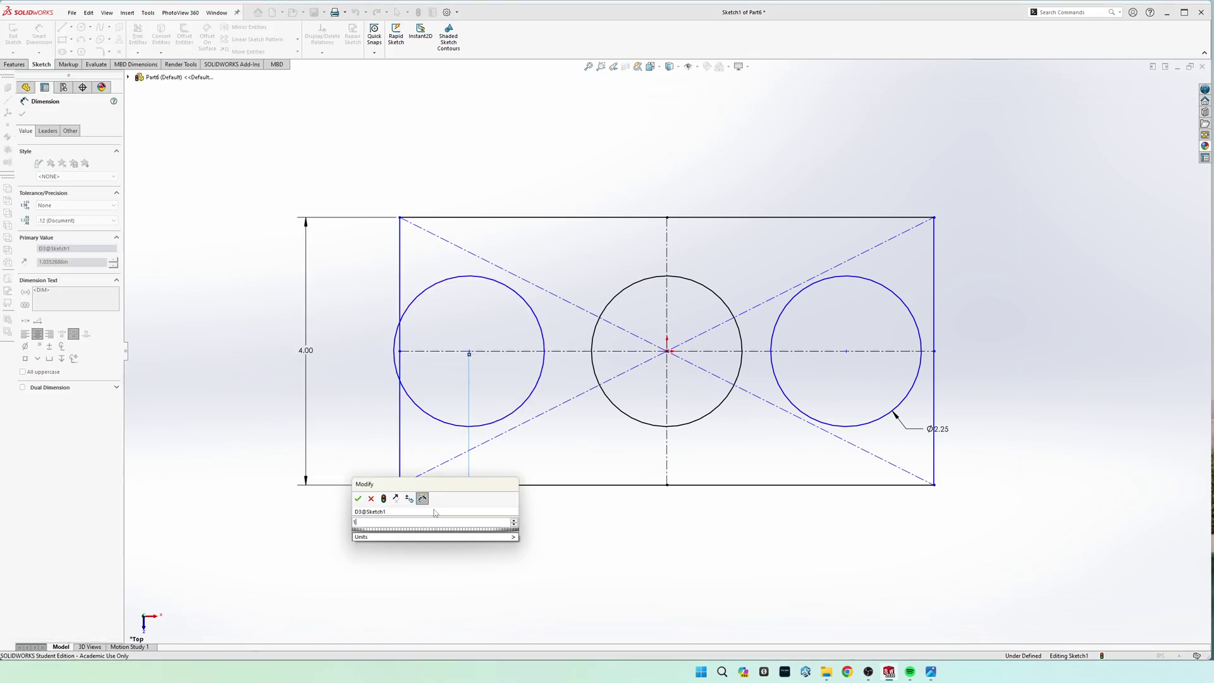
key(Return)
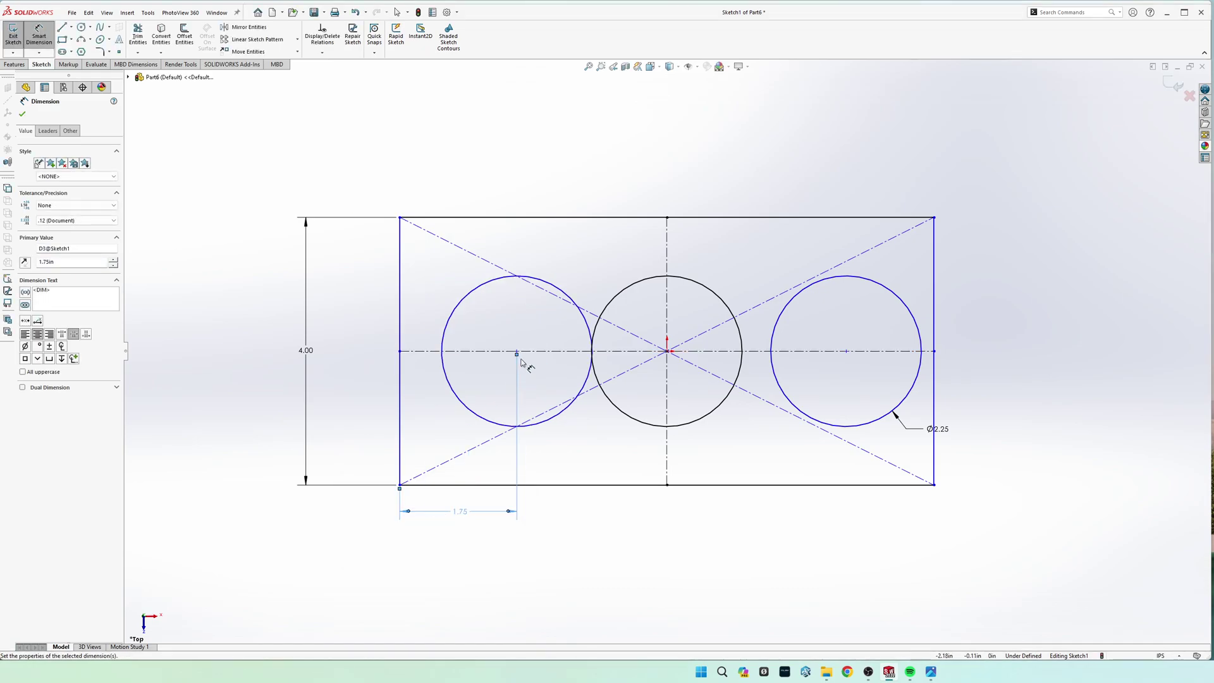
Space the left-to-middle and middle-to-right circle centres 1.75 apart
click(667, 350)
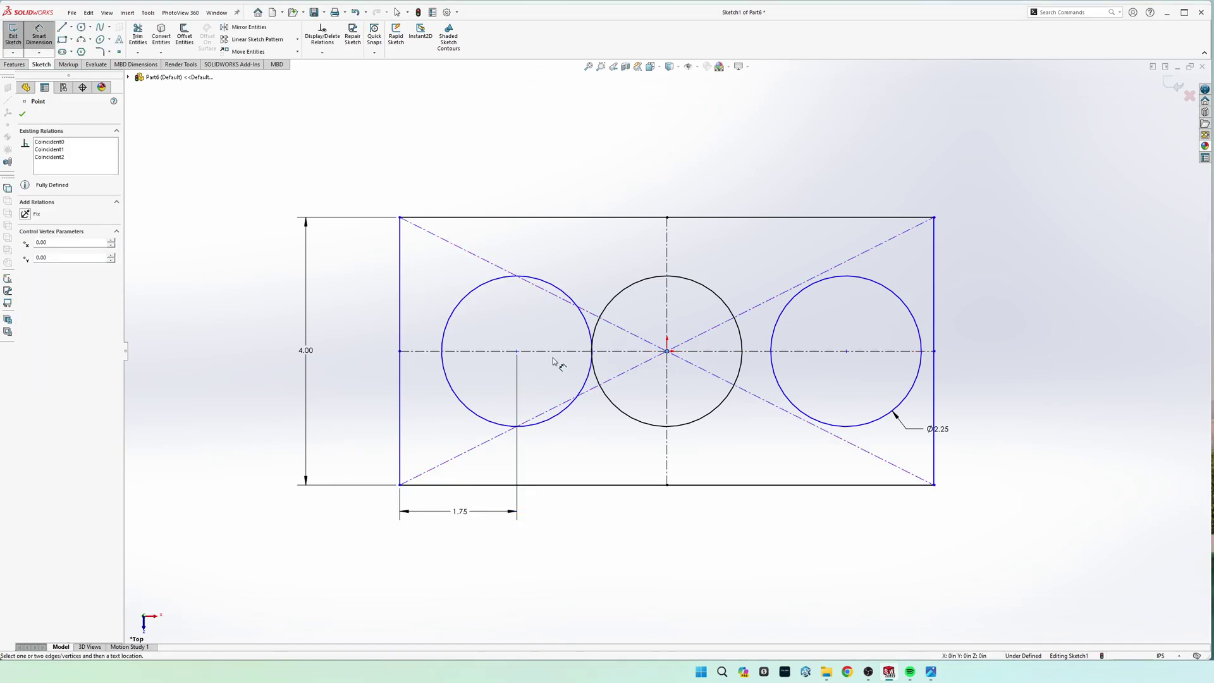
click(517, 352)
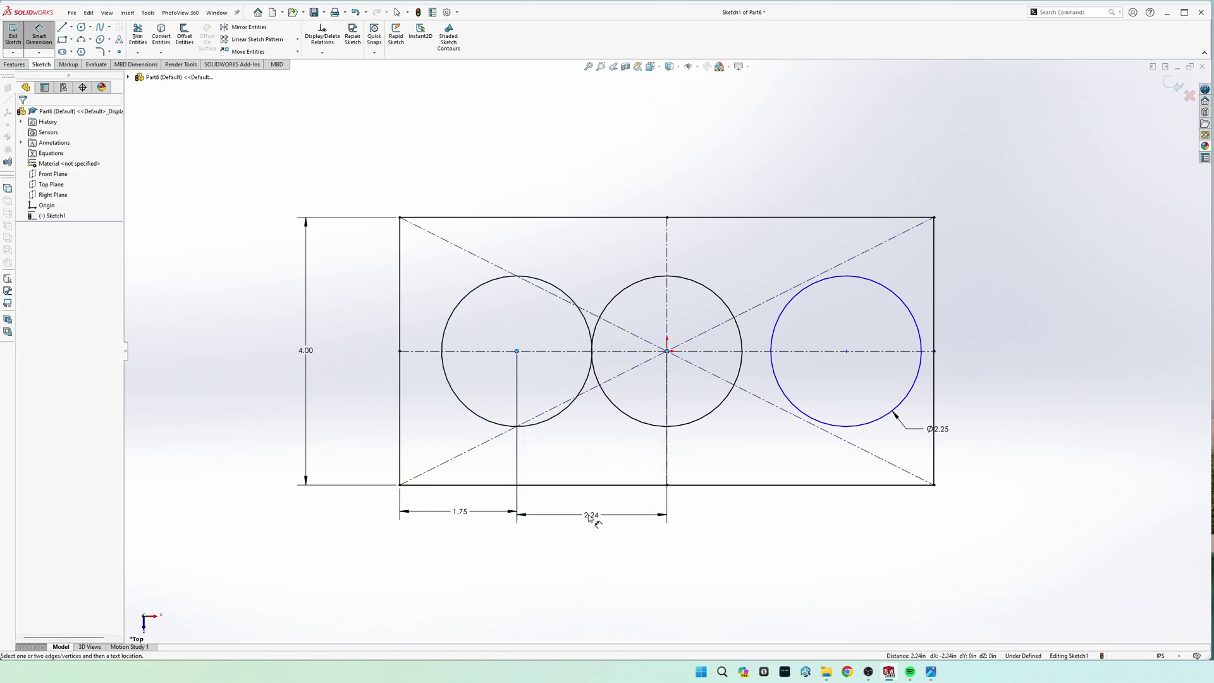
click(588, 513)
text(1.75)
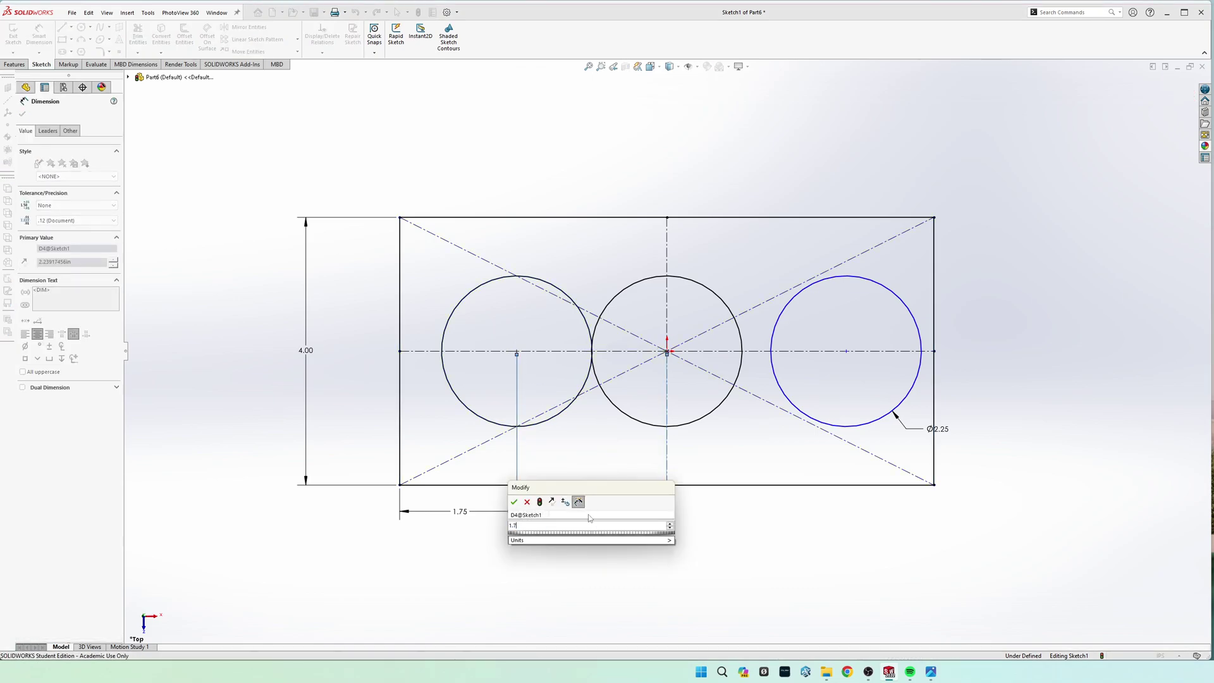
key(Return)
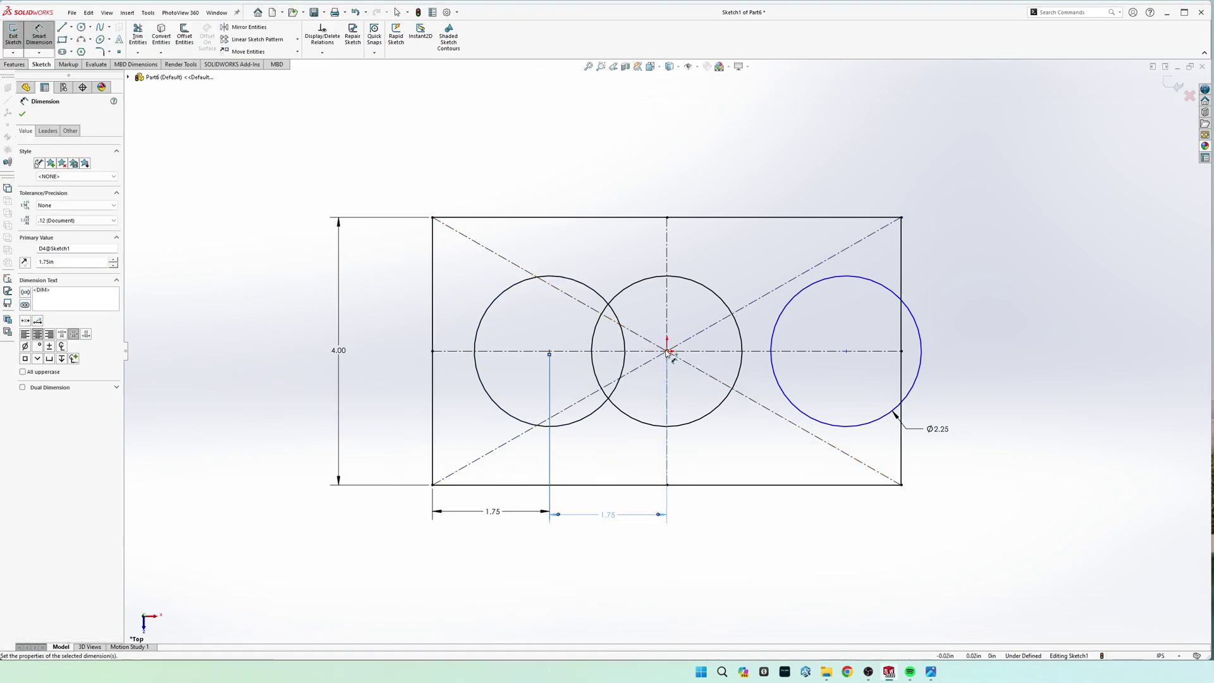
click(668, 352)
click(847, 353)
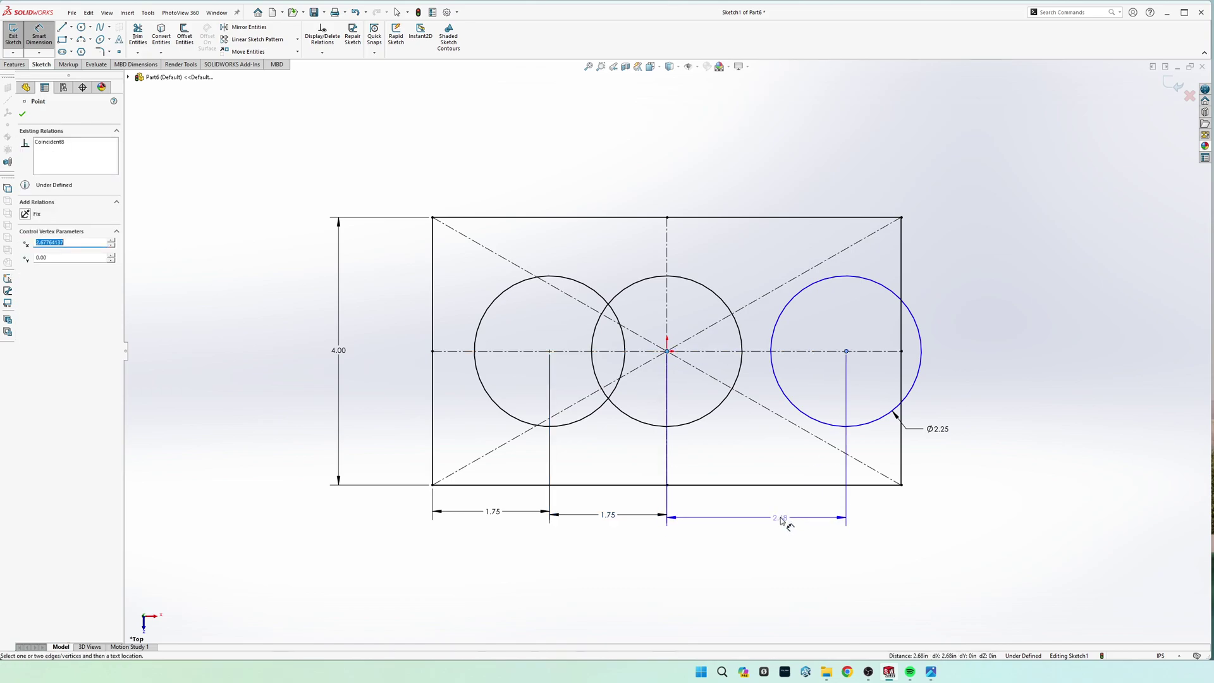
click(780, 517)
text(1.75)
key(Return)
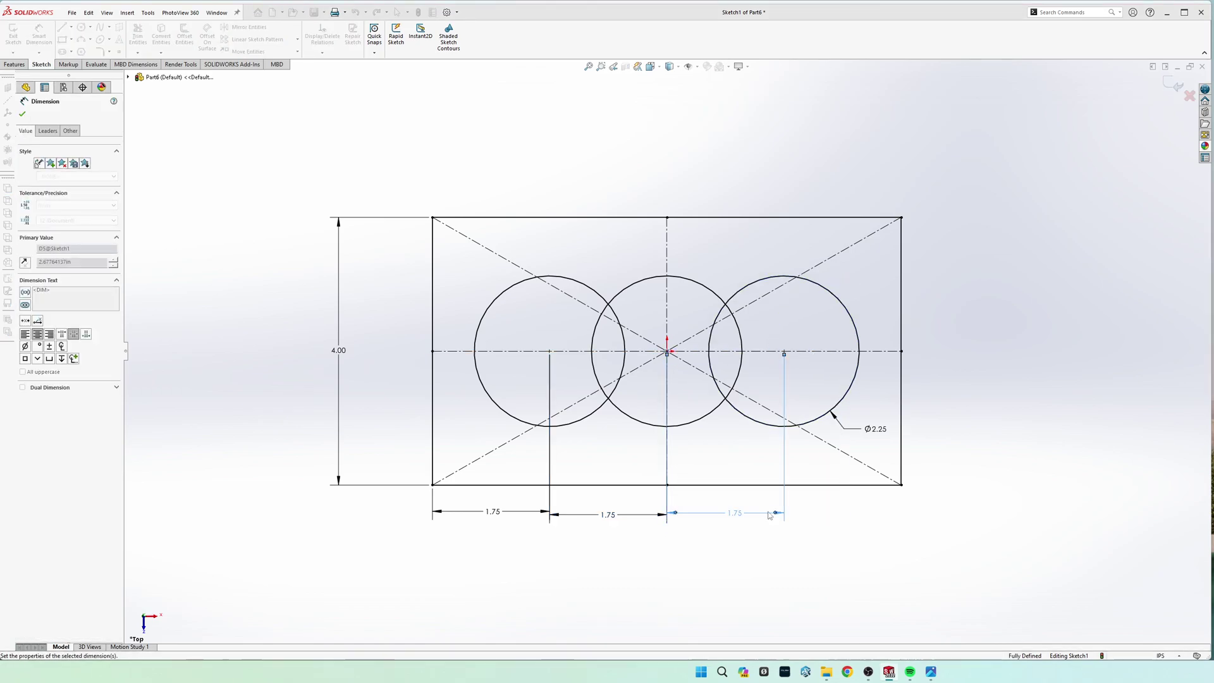
Round the rectangle's top-left and top-right corners with R.50 sketch fillets
key(Escape)
key(s)
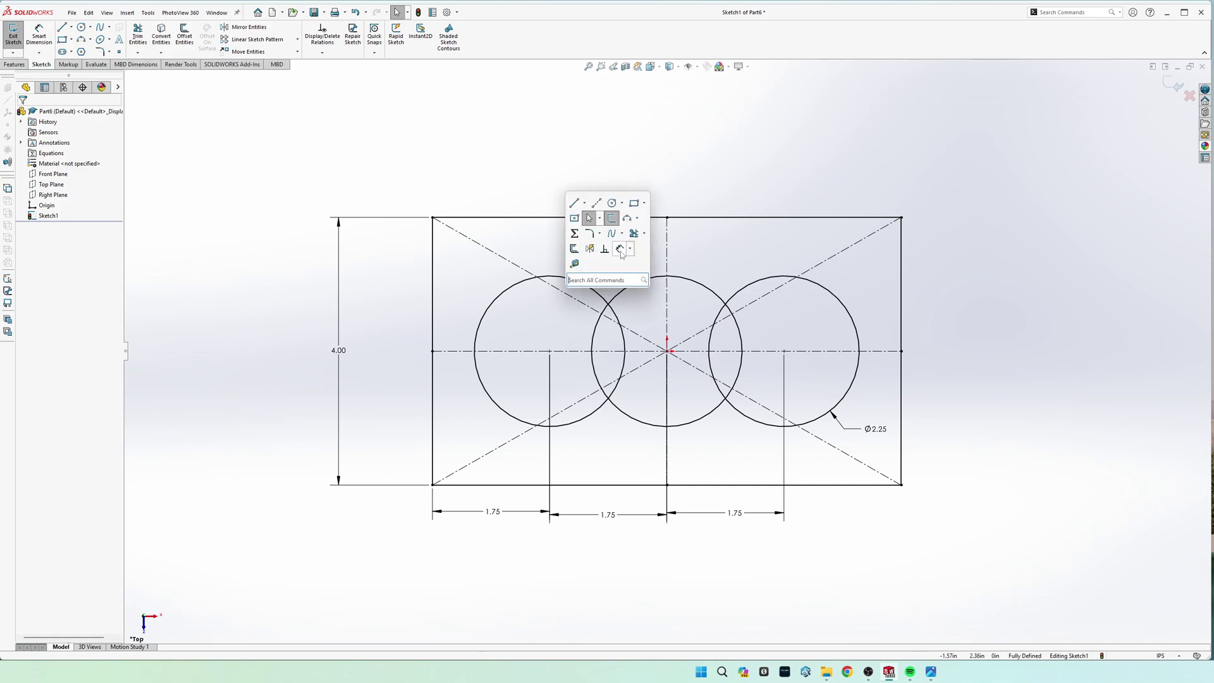
key(Escape)
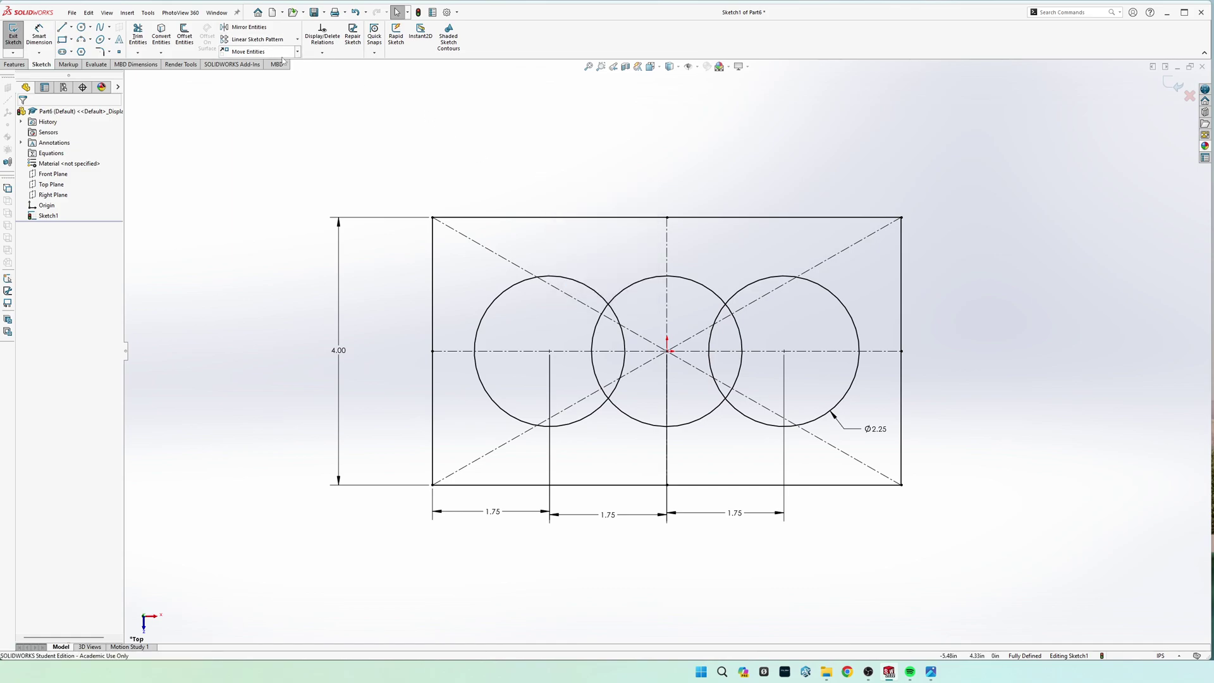
key(s)
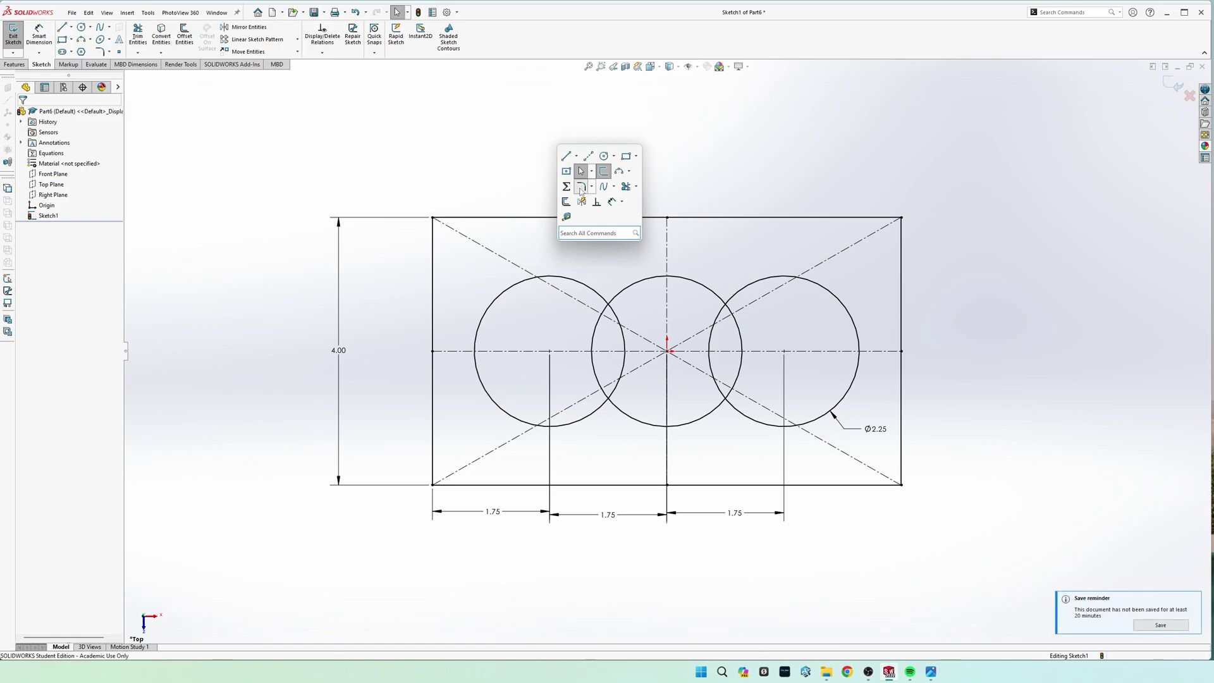
click(581, 186)
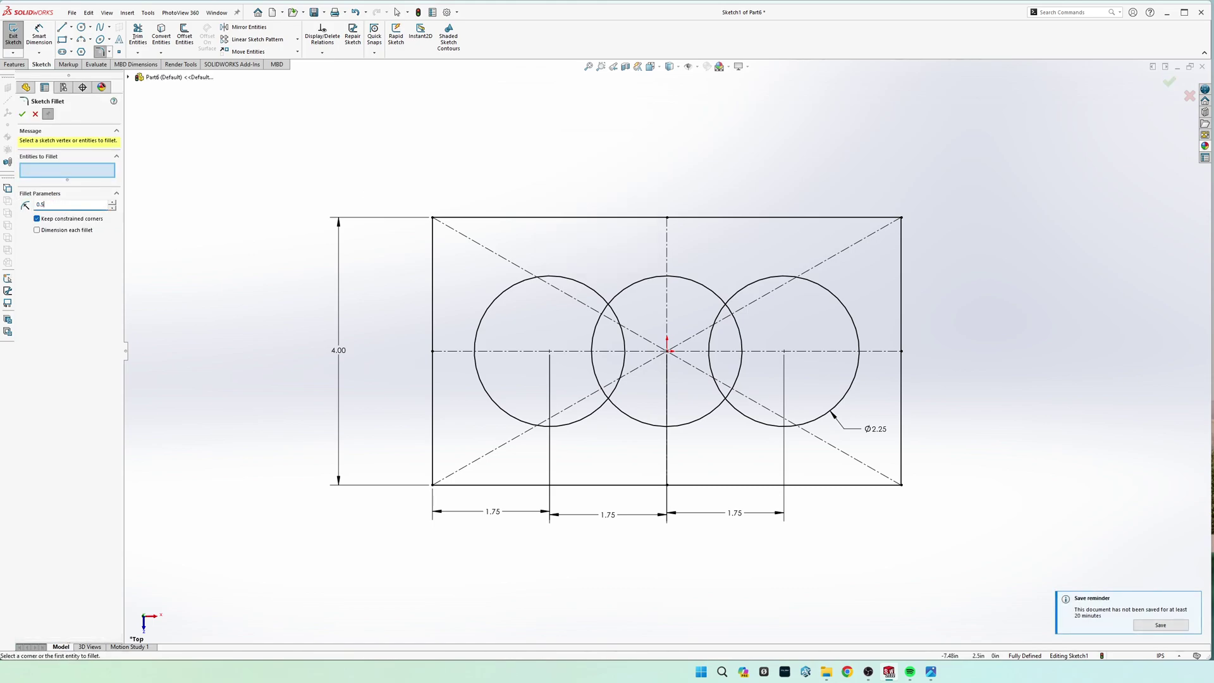
click(433, 218)
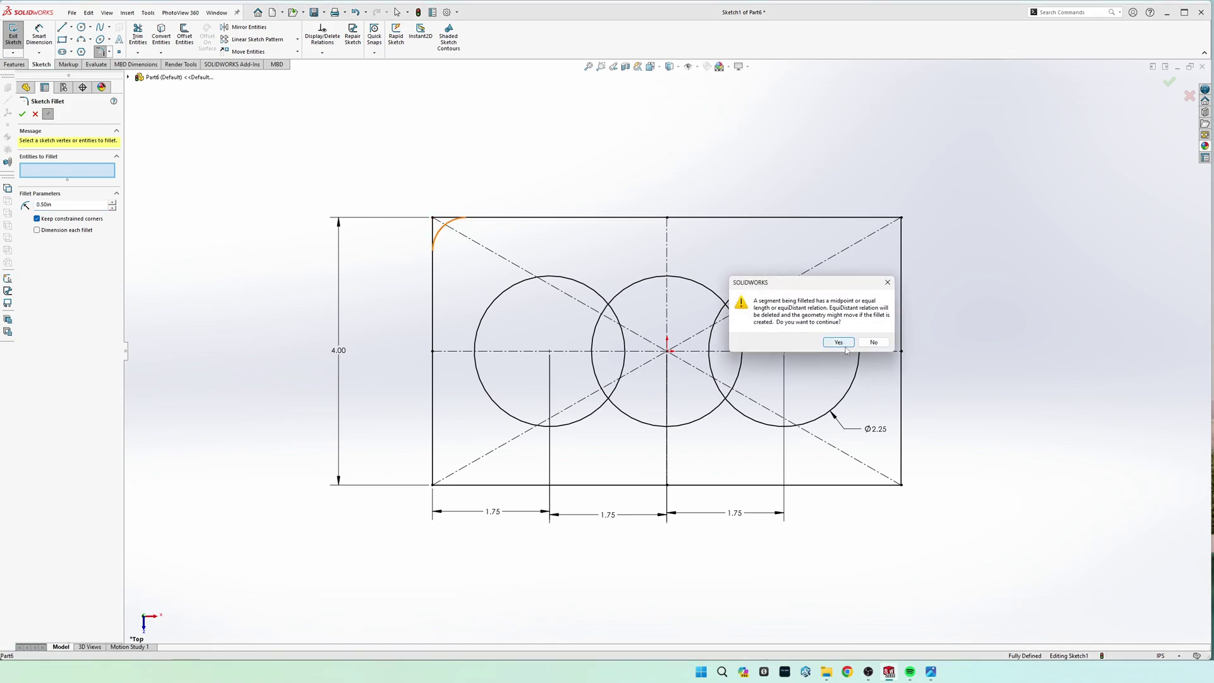
click(845, 345)
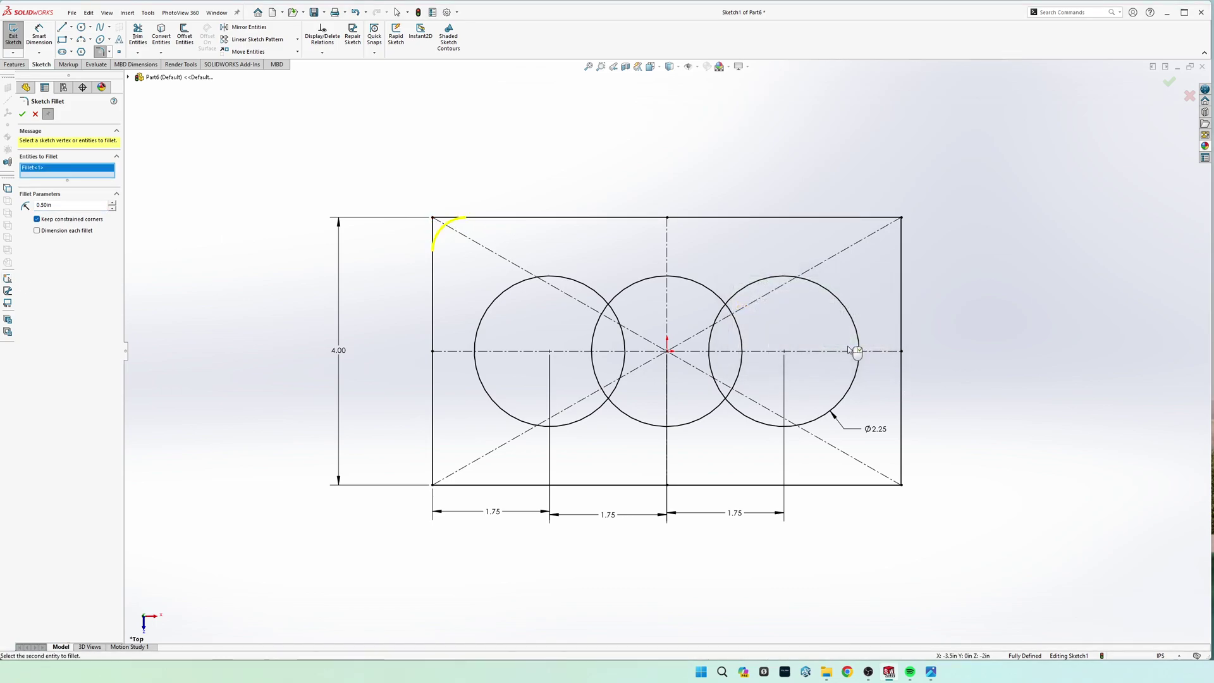
click(900, 218)
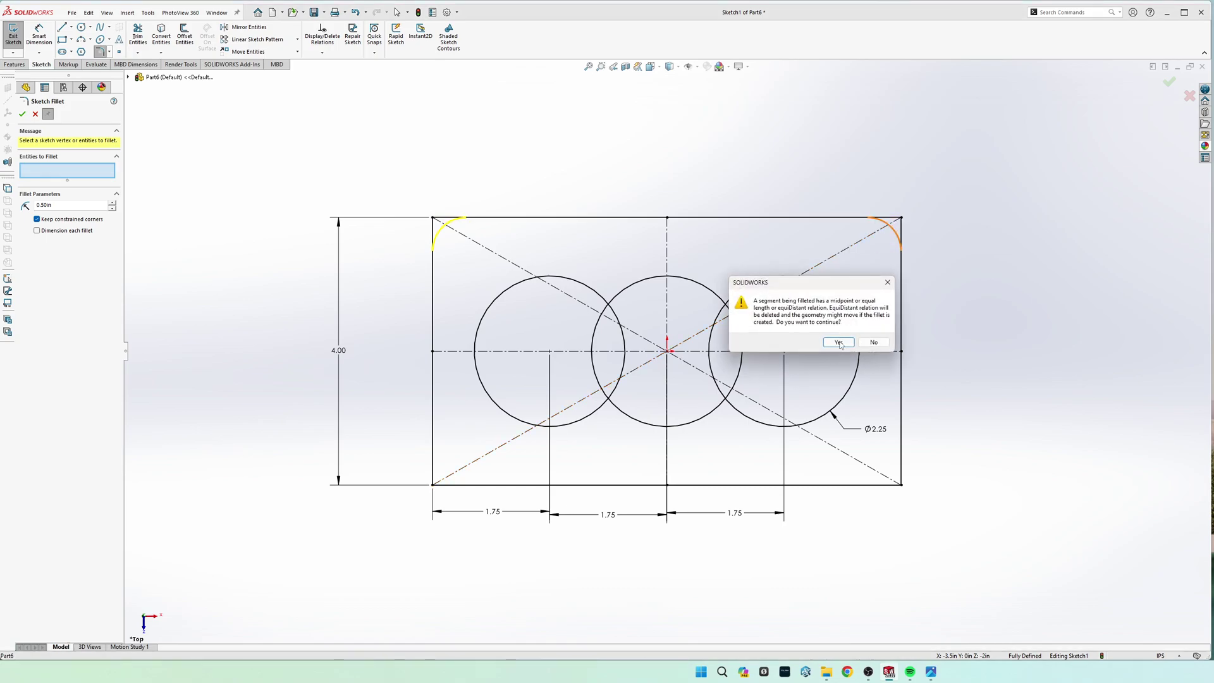
click(839, 342)
Fillet the bottom-right and bottom-left corners at R.50 and apply all four fillets
click(902, 485)
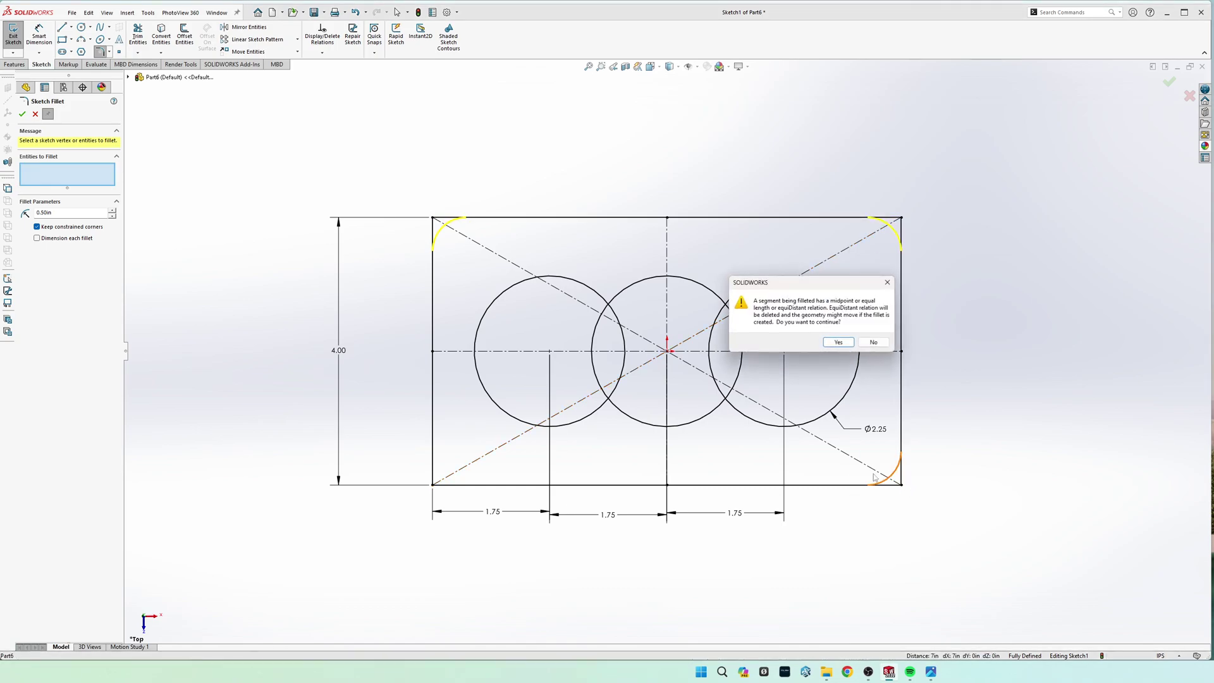
click(838, 342)
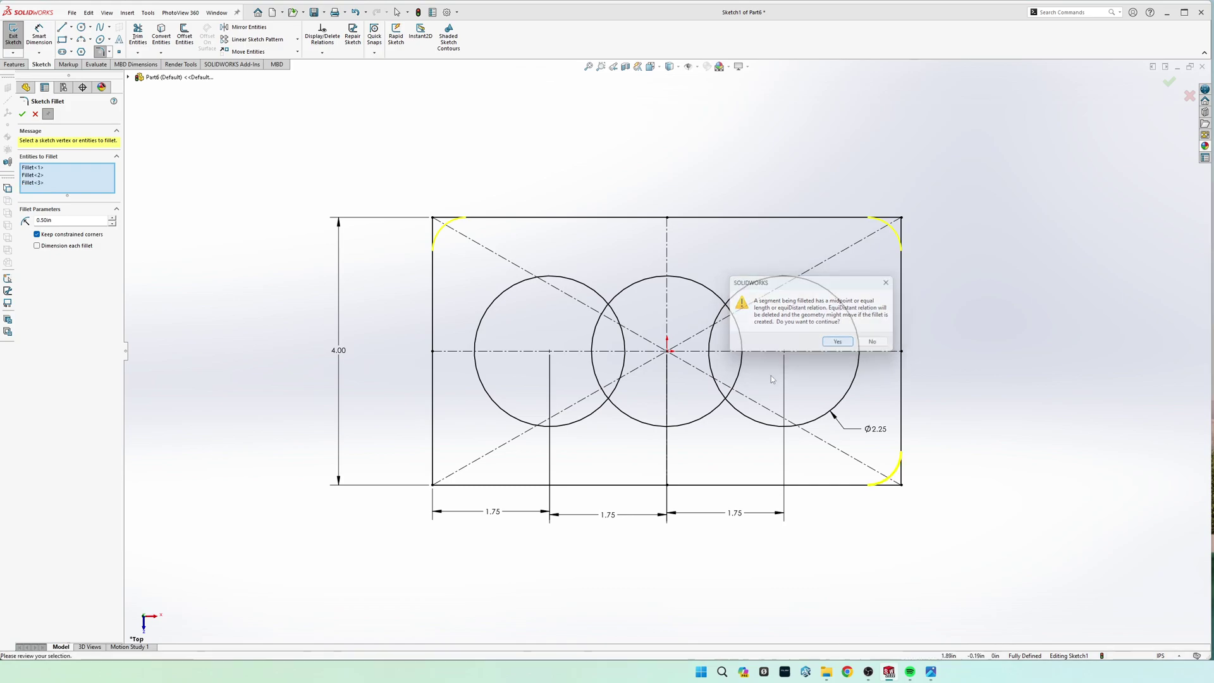
click(433, 486)
click(838, 342)
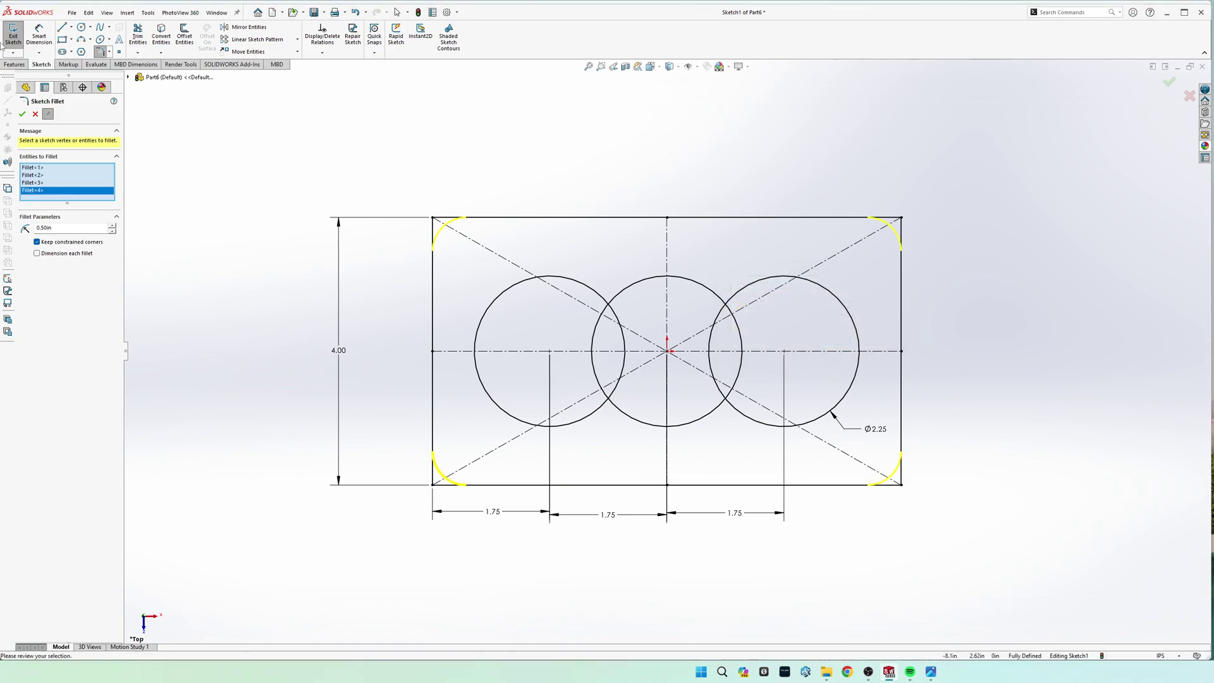
click(22, 114)
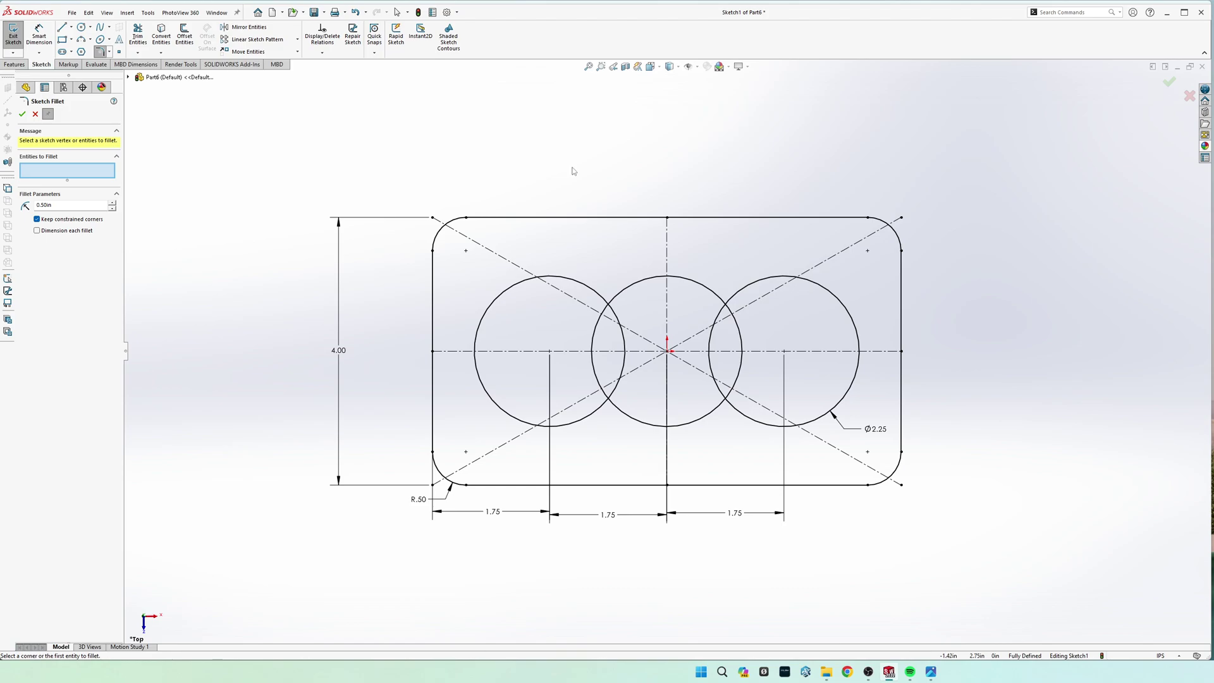
Draw a small bolt-hole circle near the top-left rounded corner
key(s)
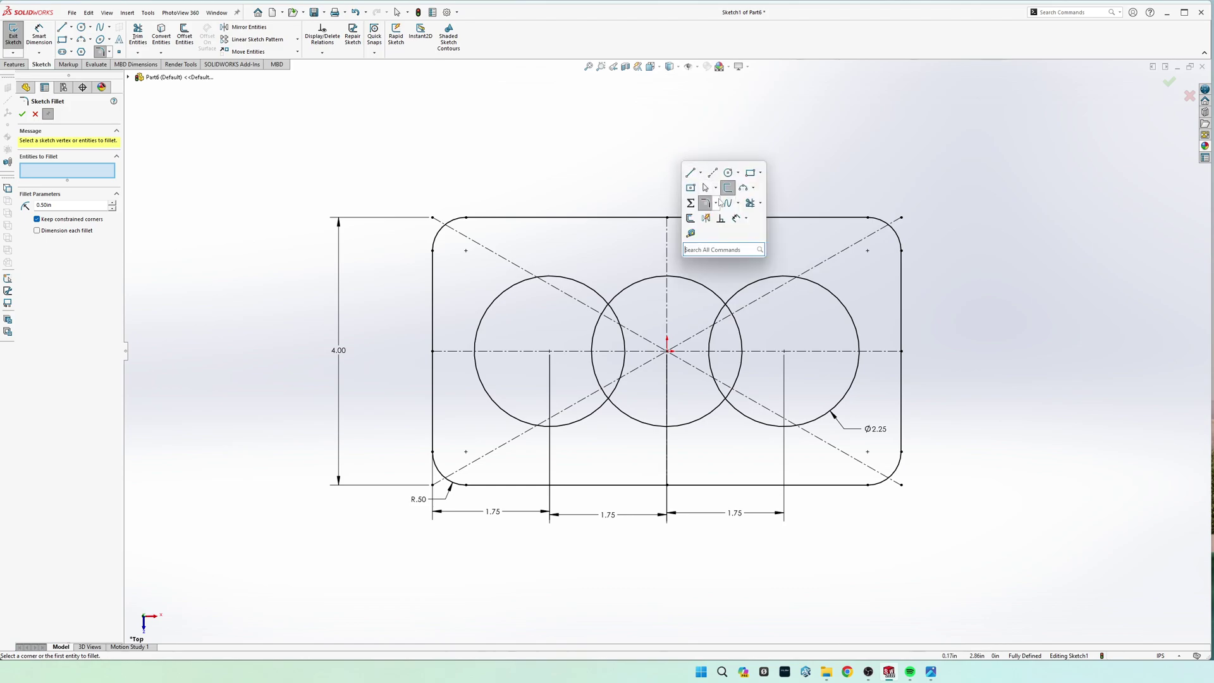
click(729, 178)
click(466, 251)
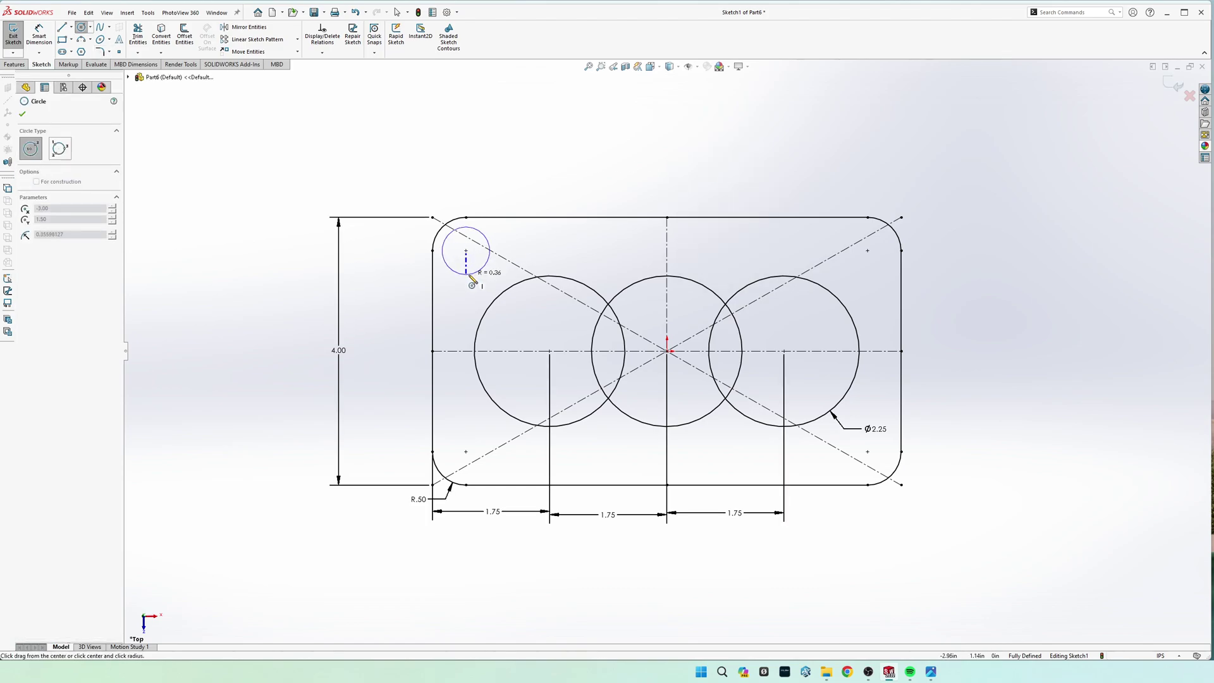
click(469, 268)
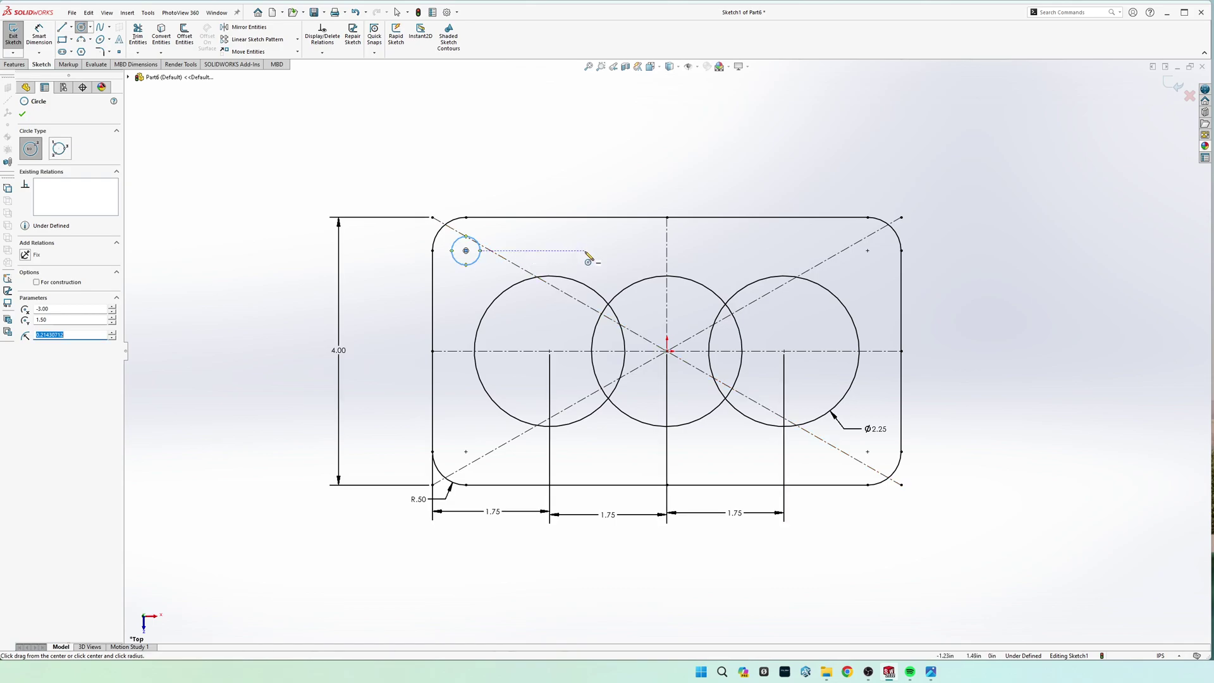
key(Escape)
Dimension the small top-left circle to Ø.40
key(s)
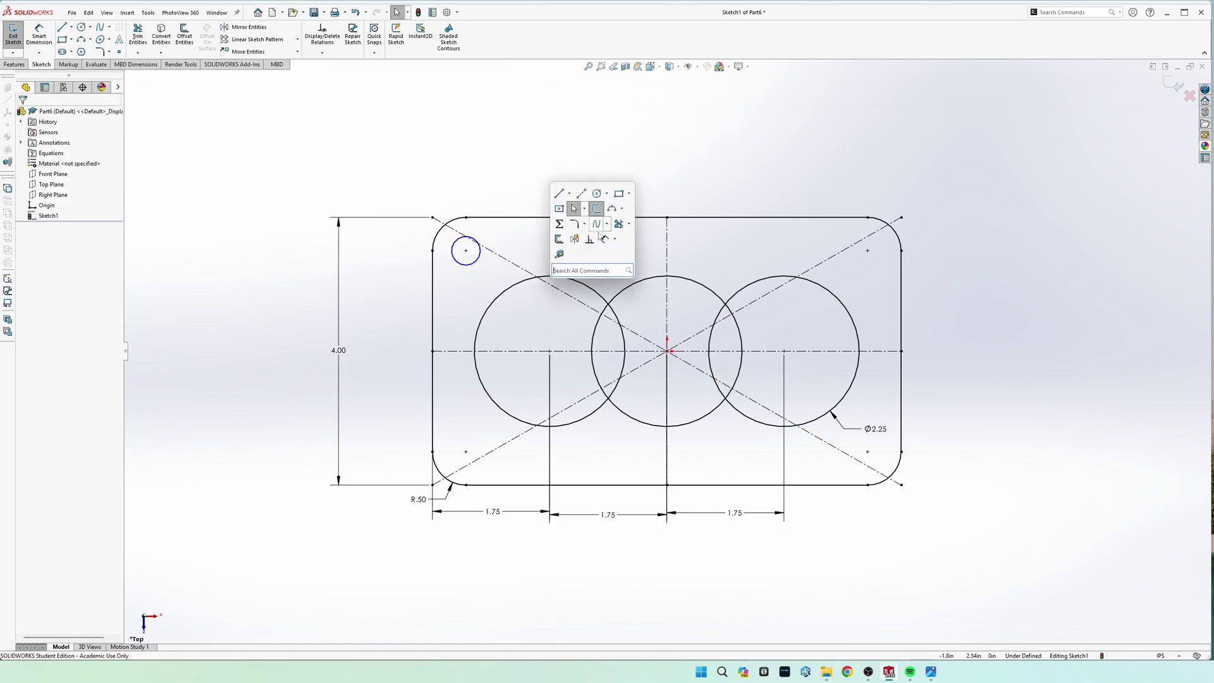
click(602, 238)
click(478, 244)
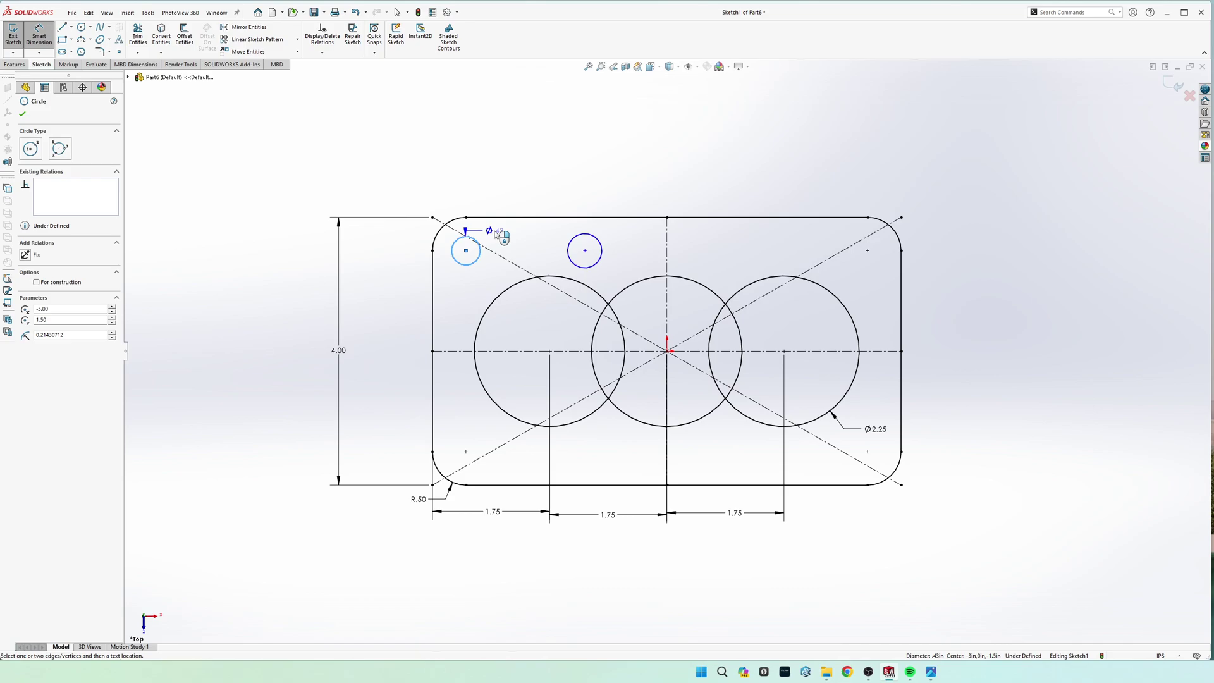
click(498, 233)
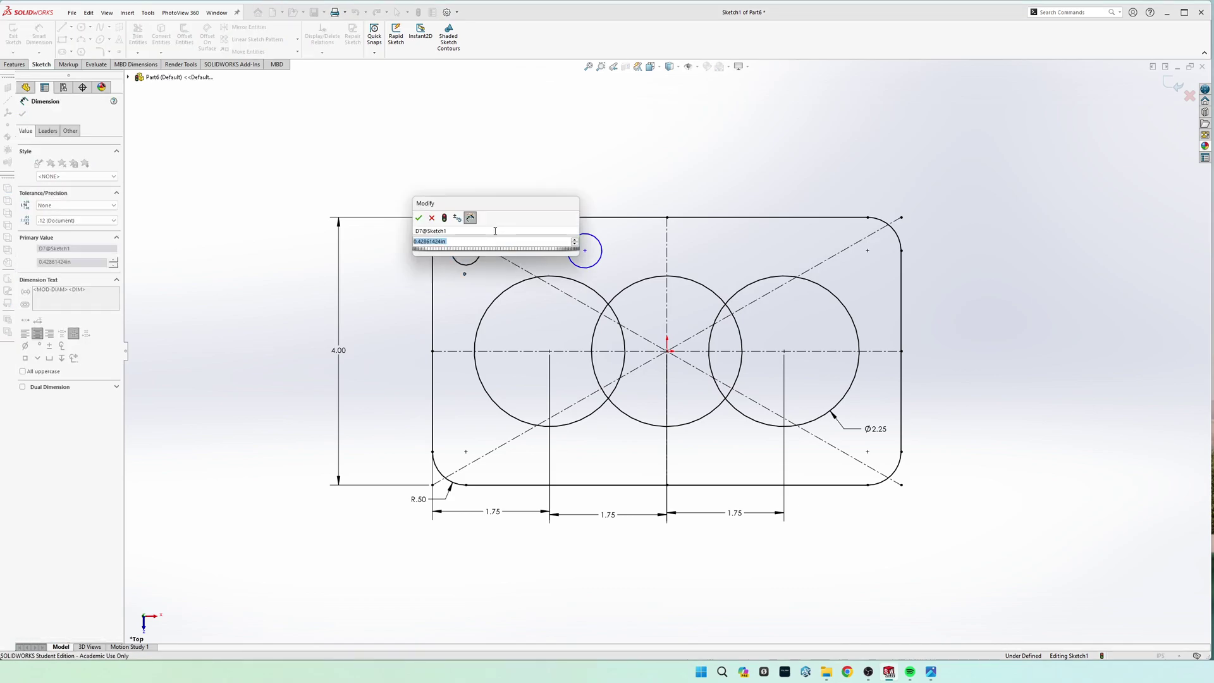
text(.4)
key(Return)
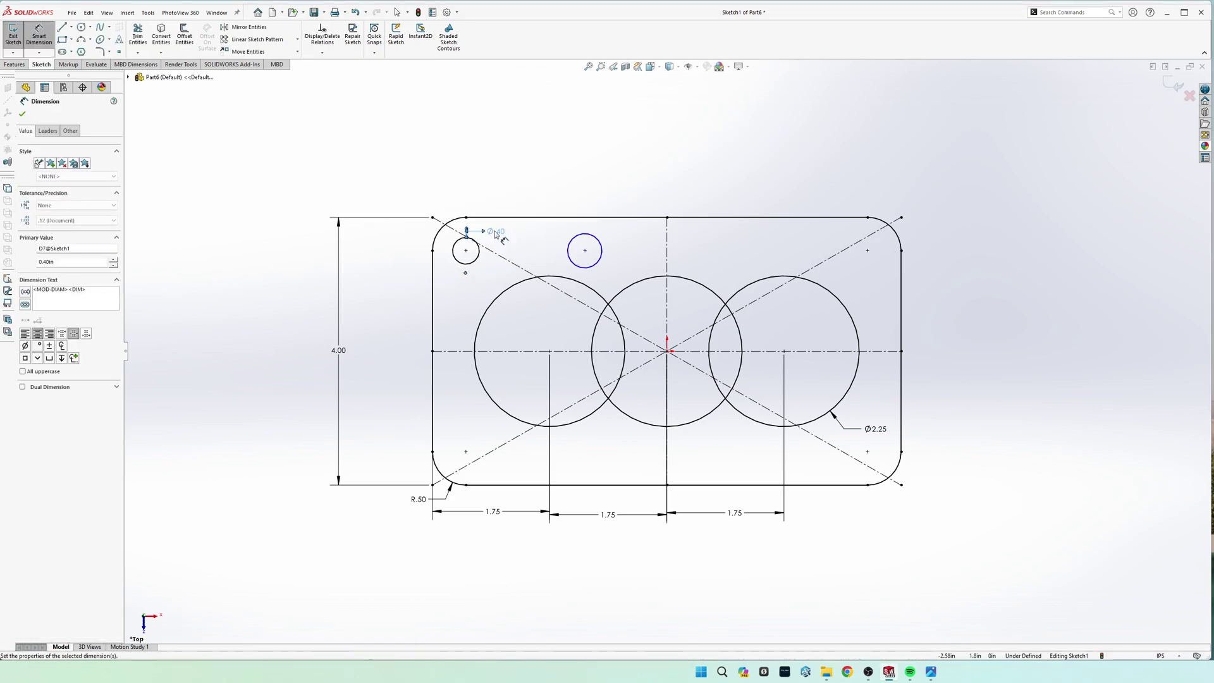
key(Escape)
Make the second small circle Equal to the Ø.40 one
click(479, 253)
ctrl+click(570, 246)
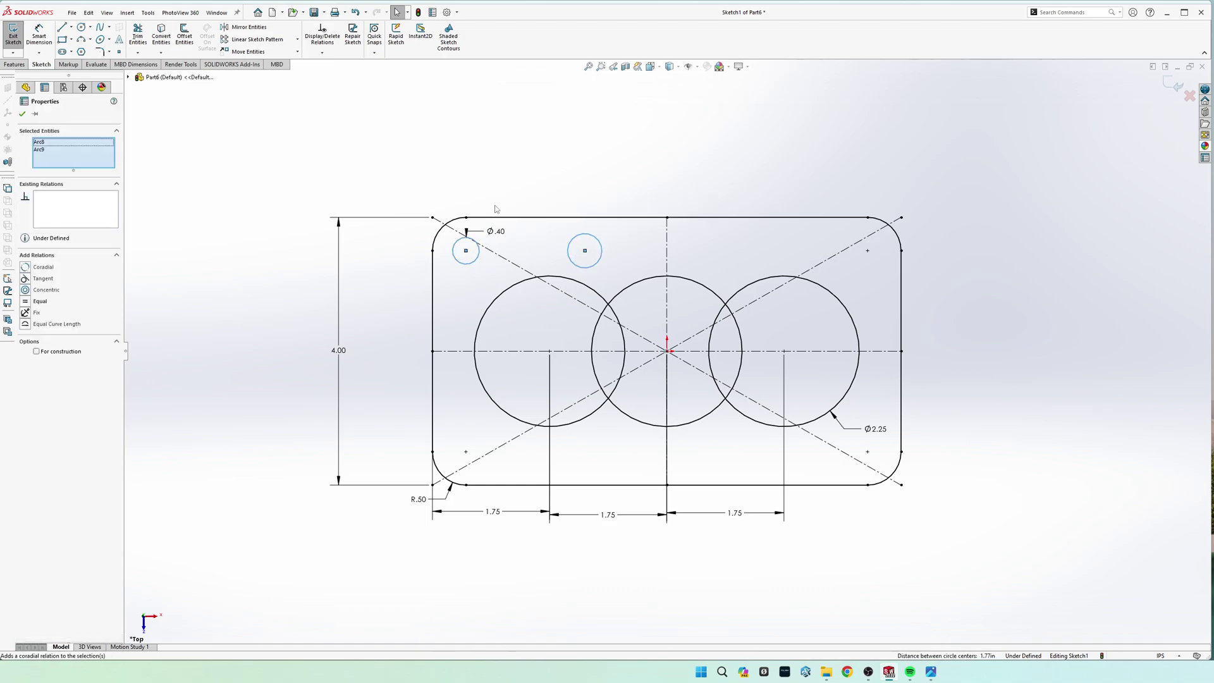
click(38, 302)
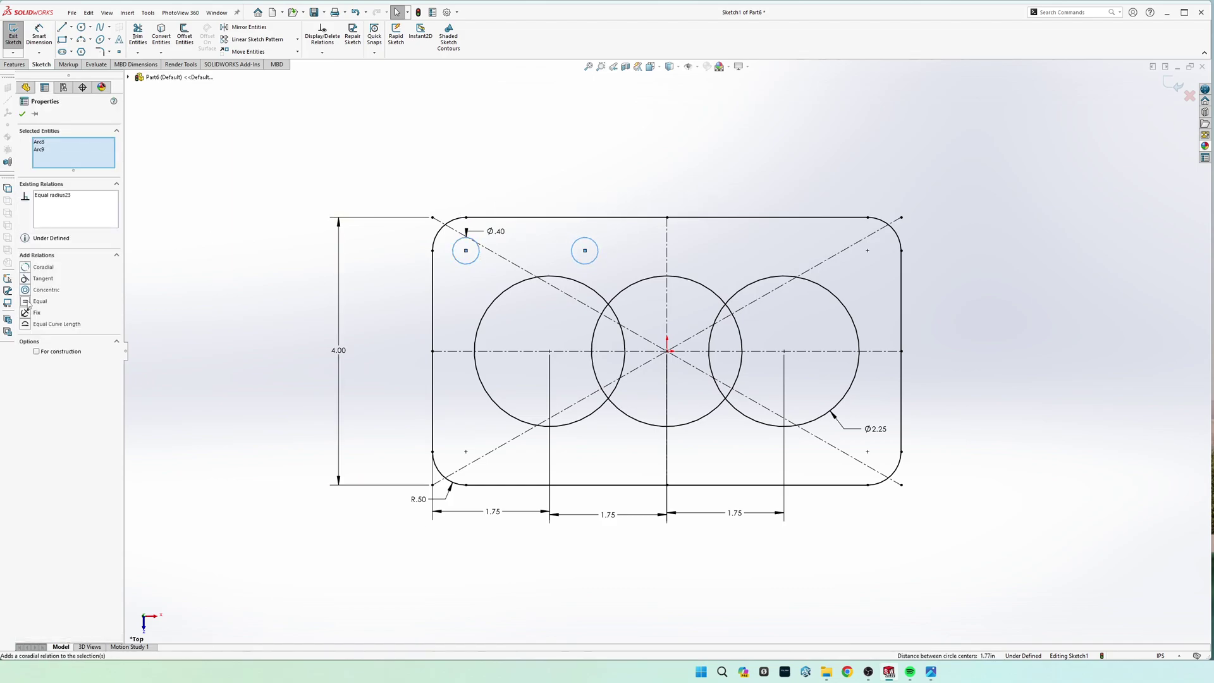
click(301, 232)
click(585, 251)
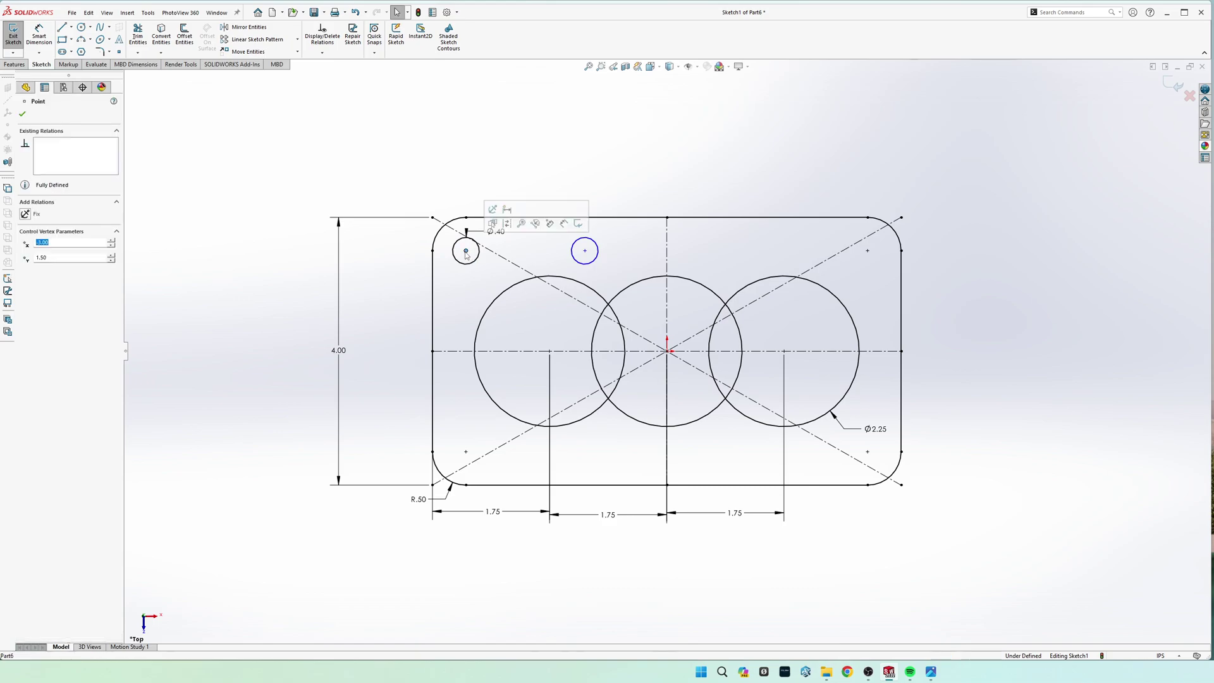
click(585, 250)
key(Escape)
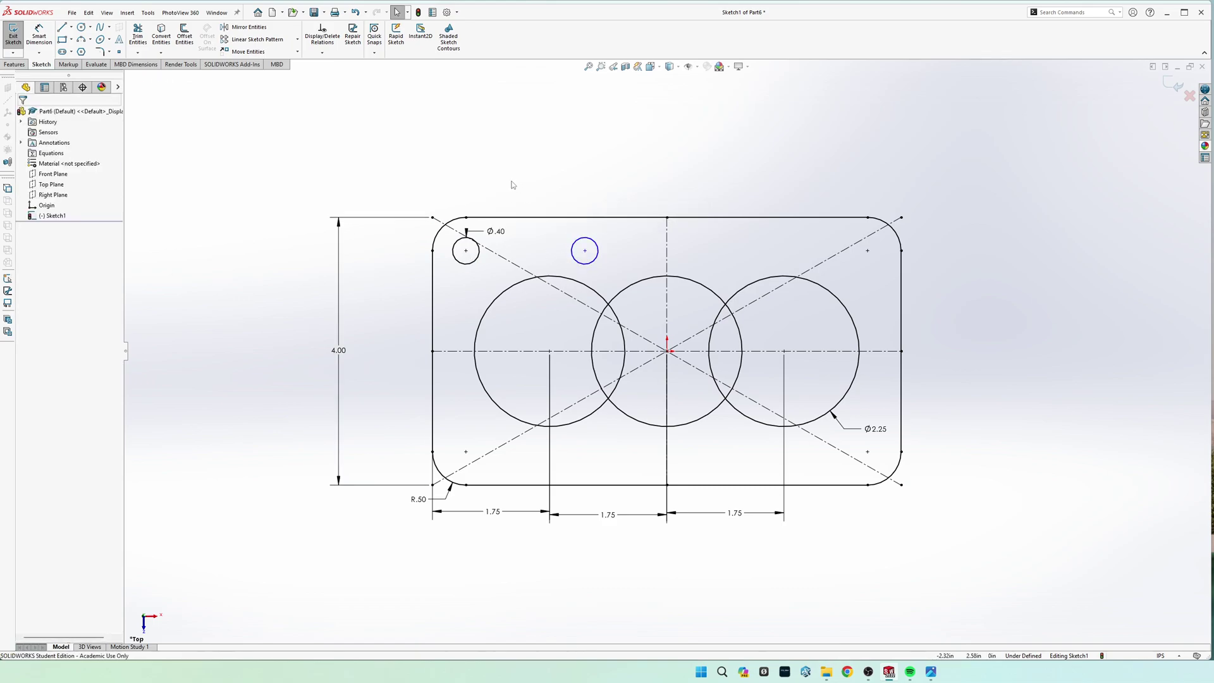
Select the small-hole centre points and the top-left corner arc with the left circle
click(466, 252)
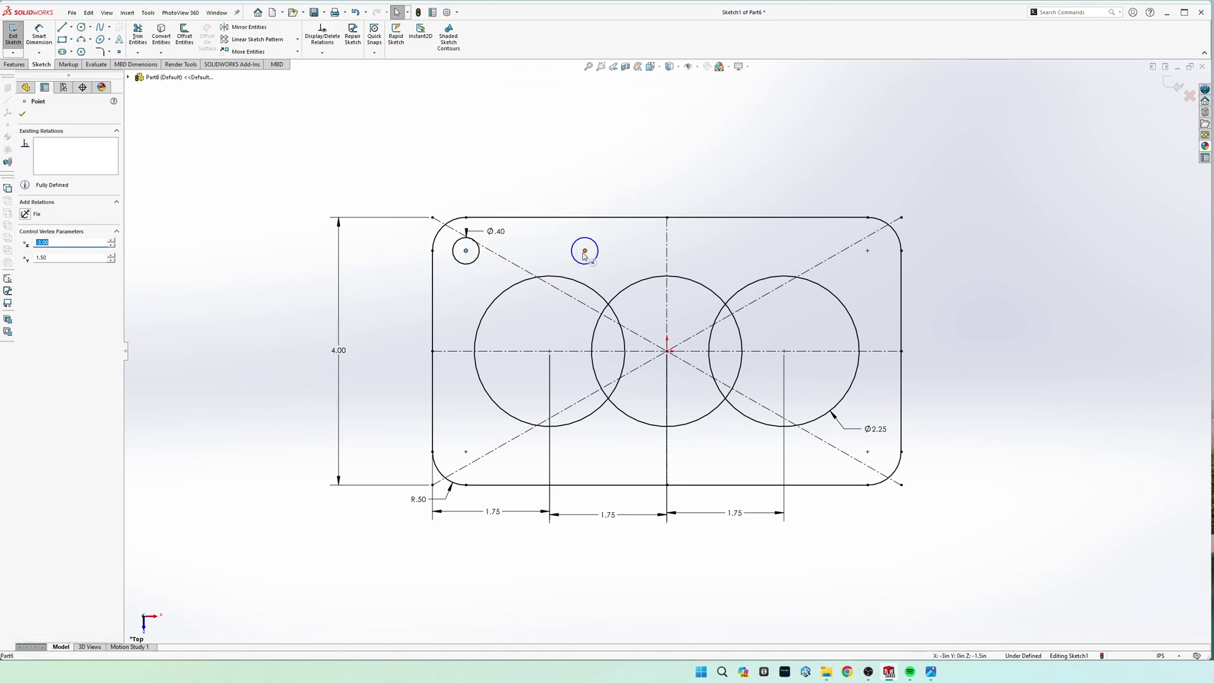
ctrl+click(584, 251)
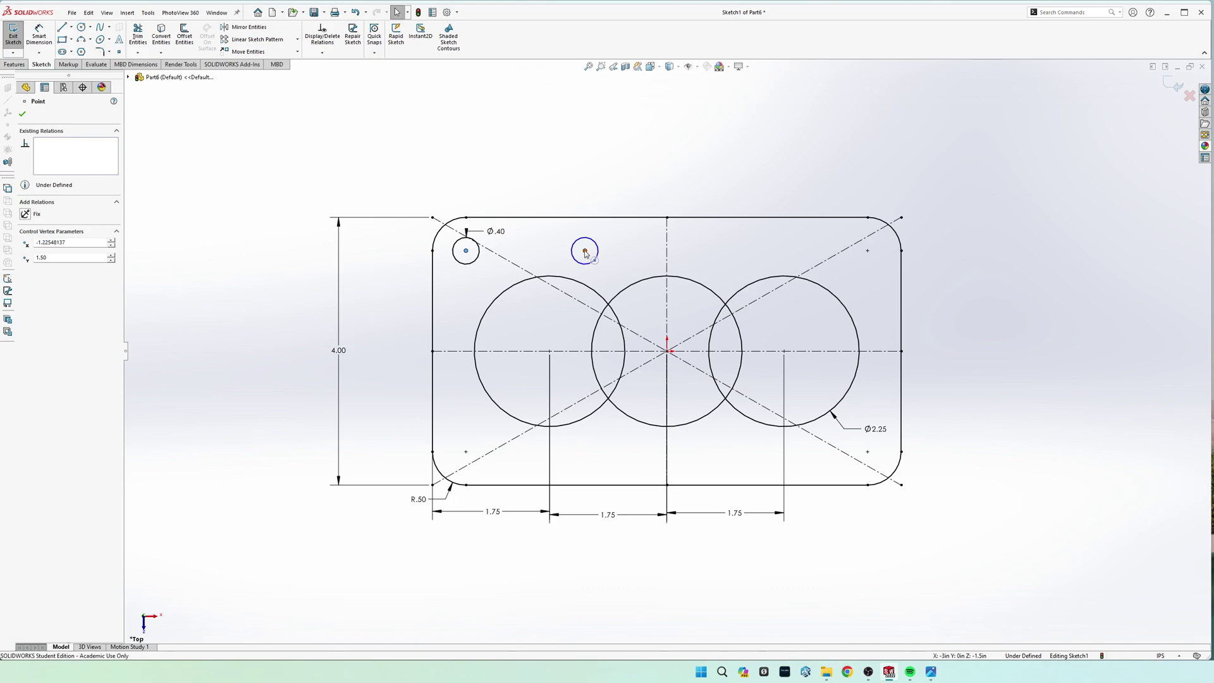
click(247, 246)
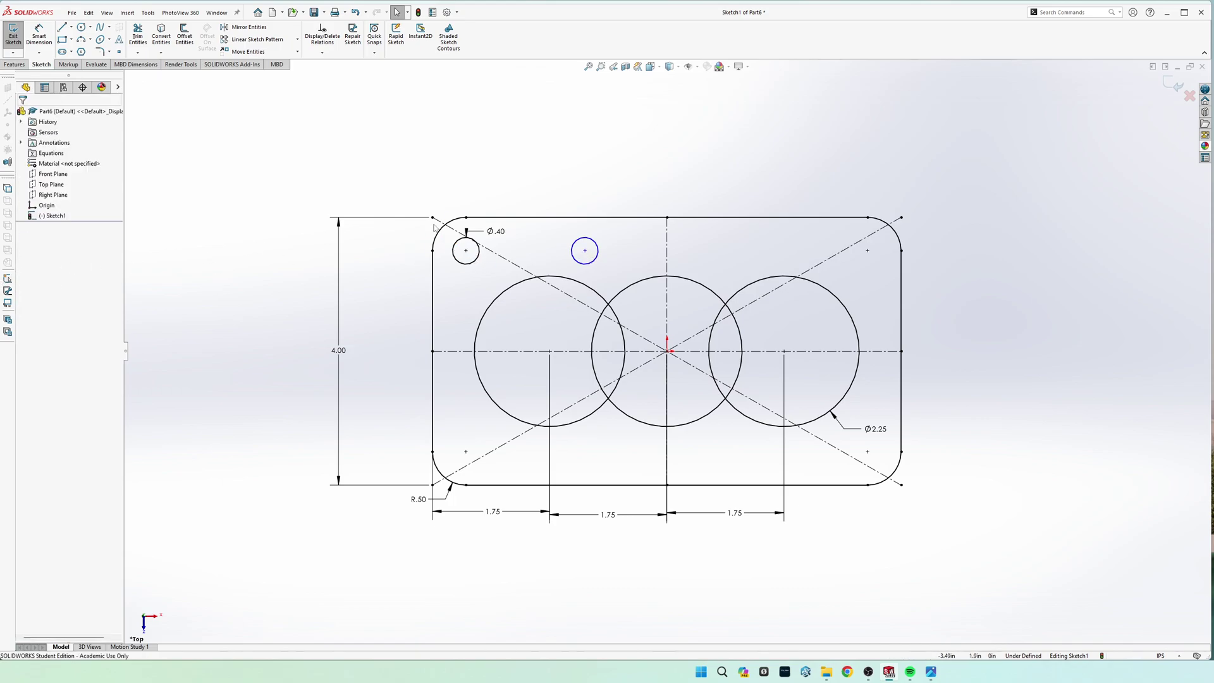
click(466, 252)
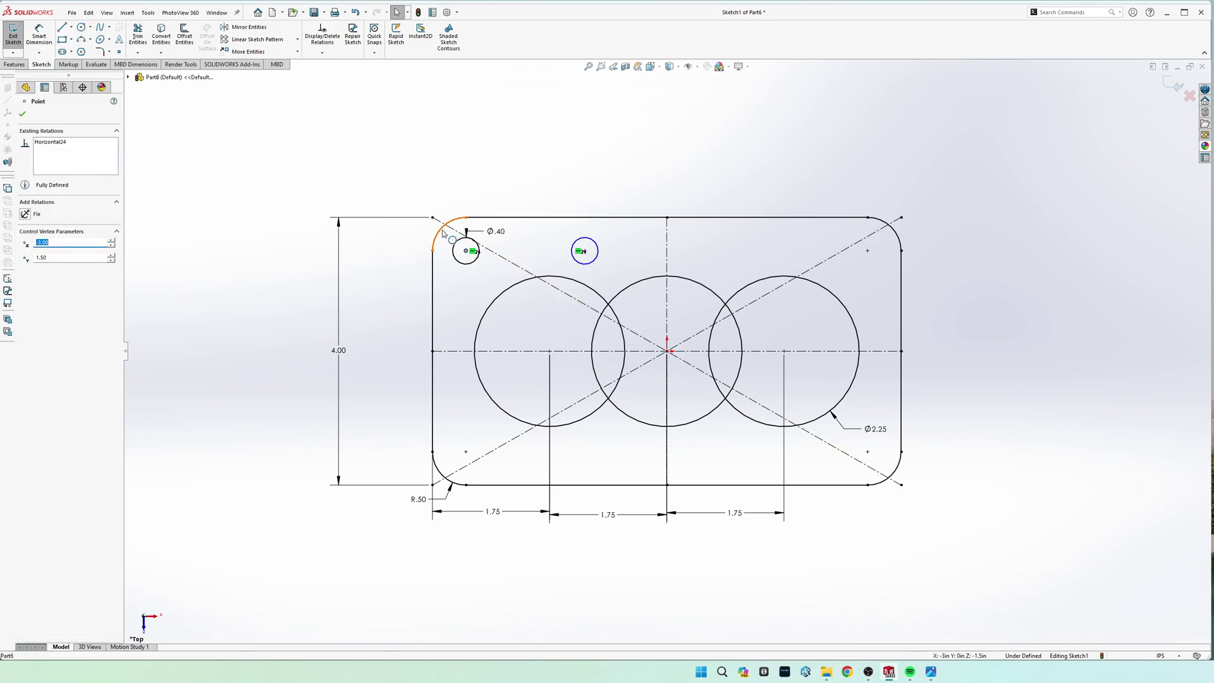
key(Escape)
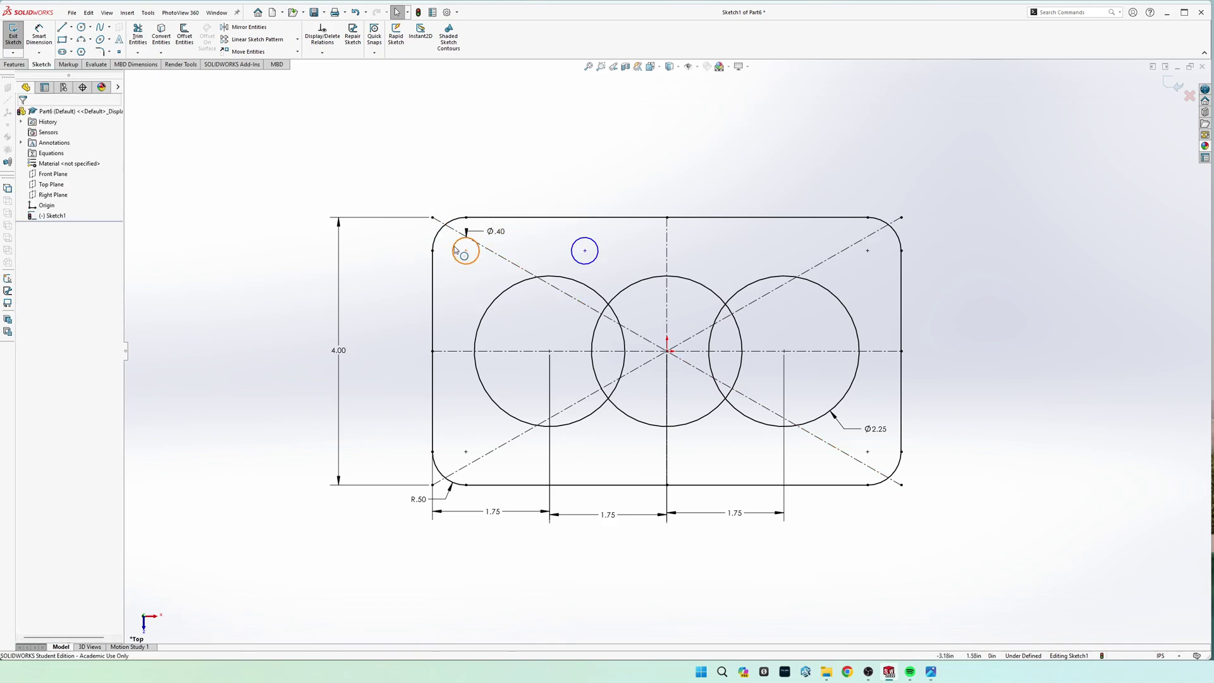
click(436, 238)
ctrl+click(454, 245)
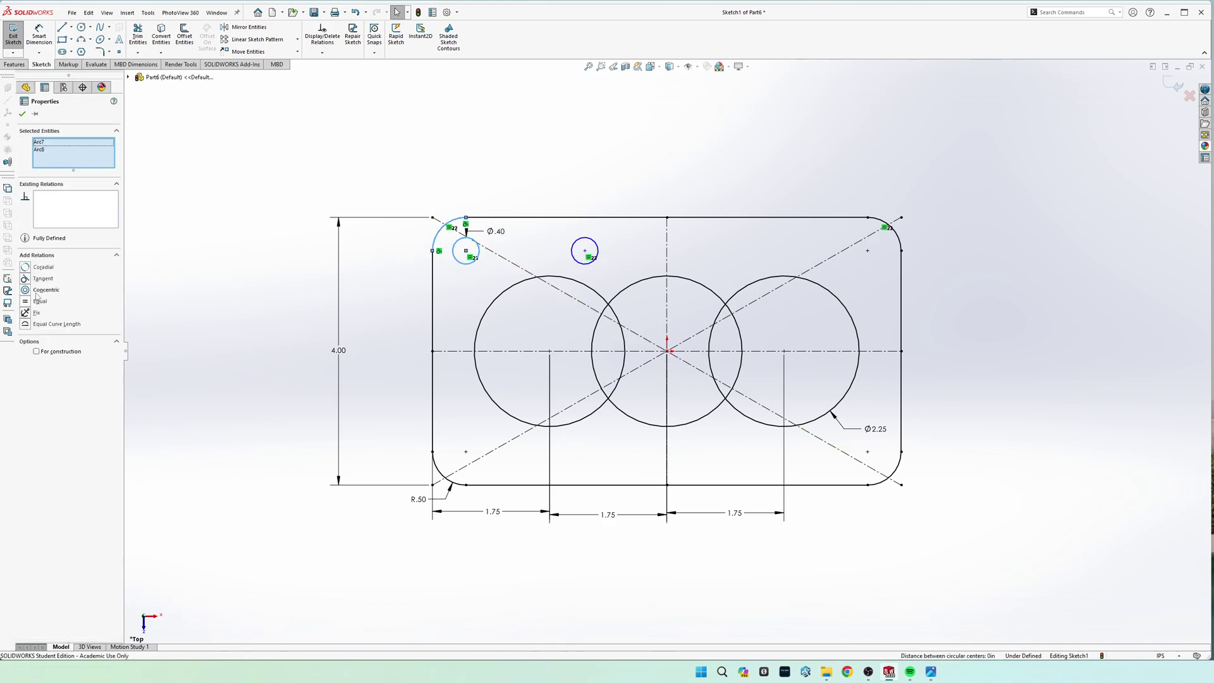
key(Escape)
Dimension the horizontal distance between the two hole centres to 2.00
key(s)
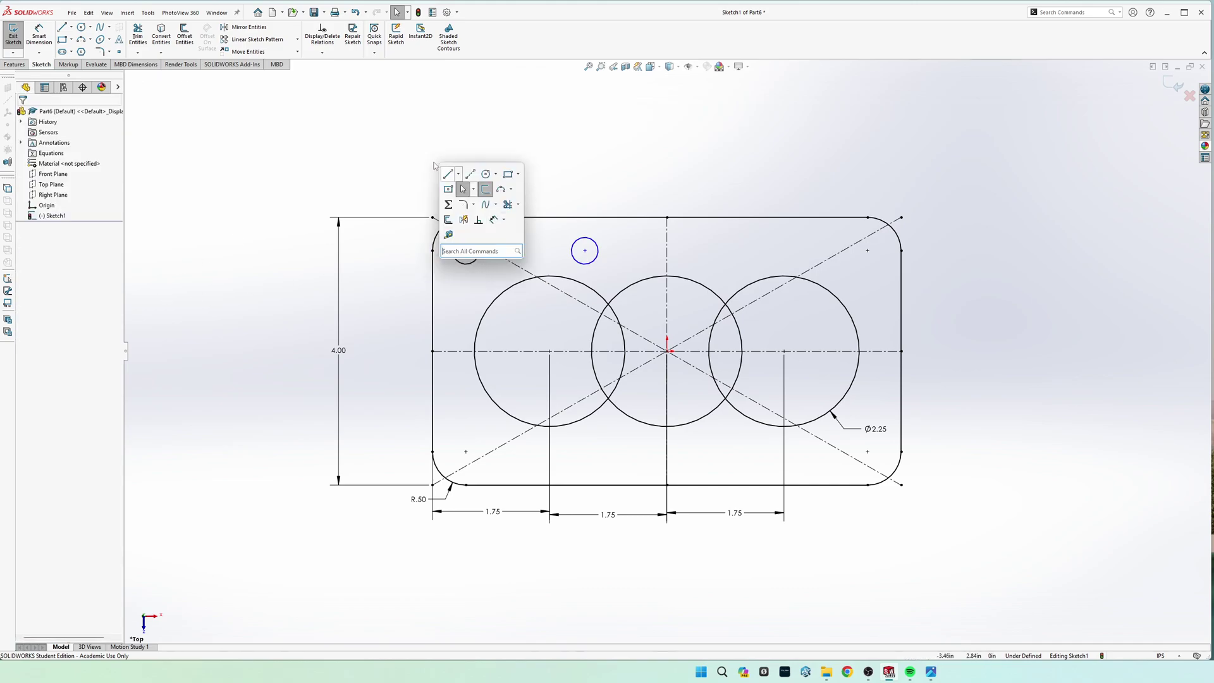
click(496, 222)
click(466, 250)
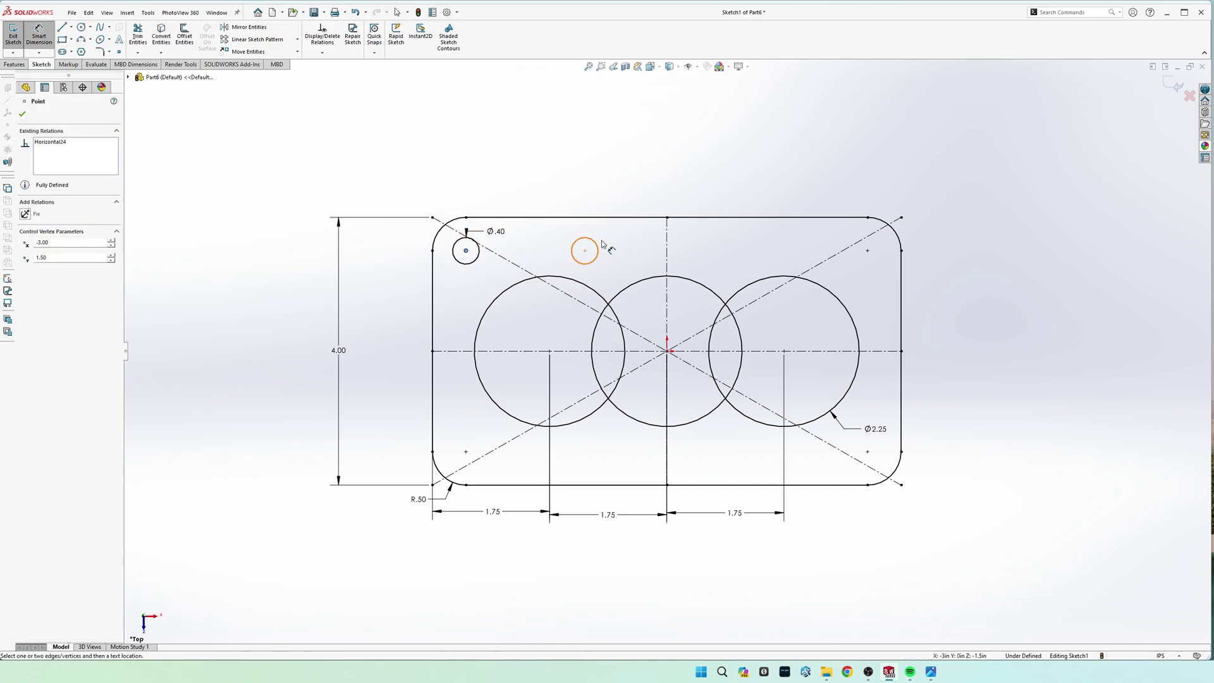
click(585, 250)
click(533, 195)
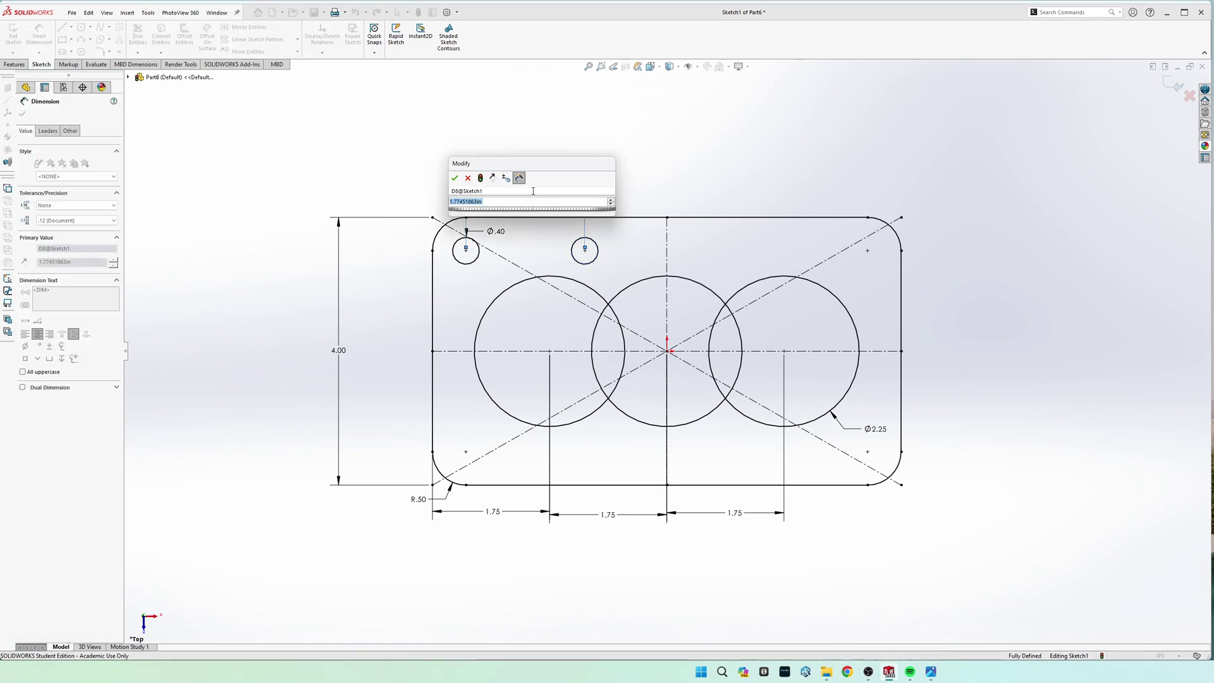
text(2)
key(Return)
key(Escape)
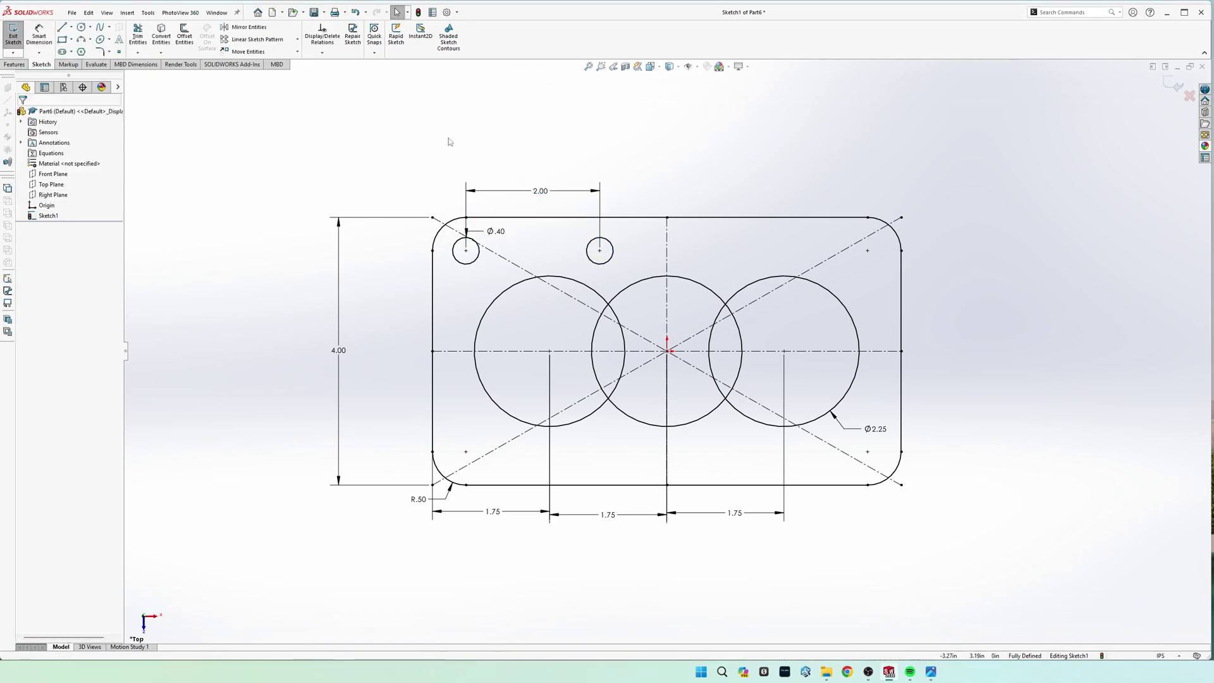
Mirror the two top Ø.40 holes about the vertical centerline
click(244, 27)
click(476, 261)
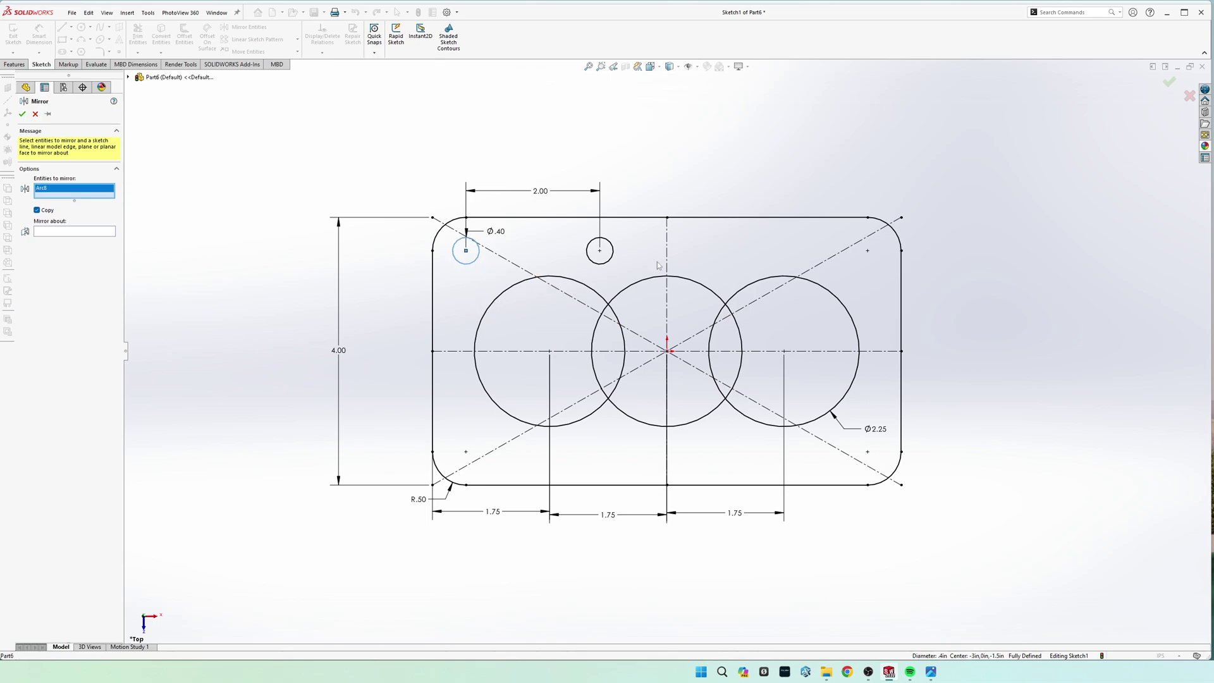
click(609, 266)
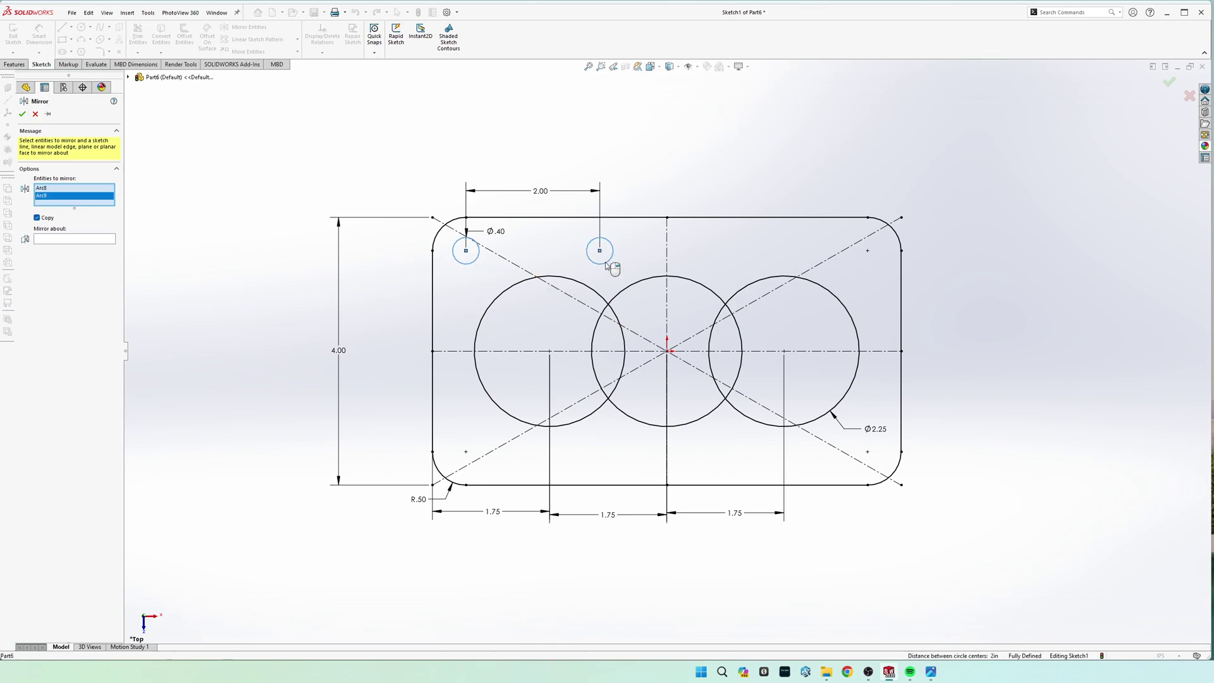
click(92, 239)
click(671, 264)
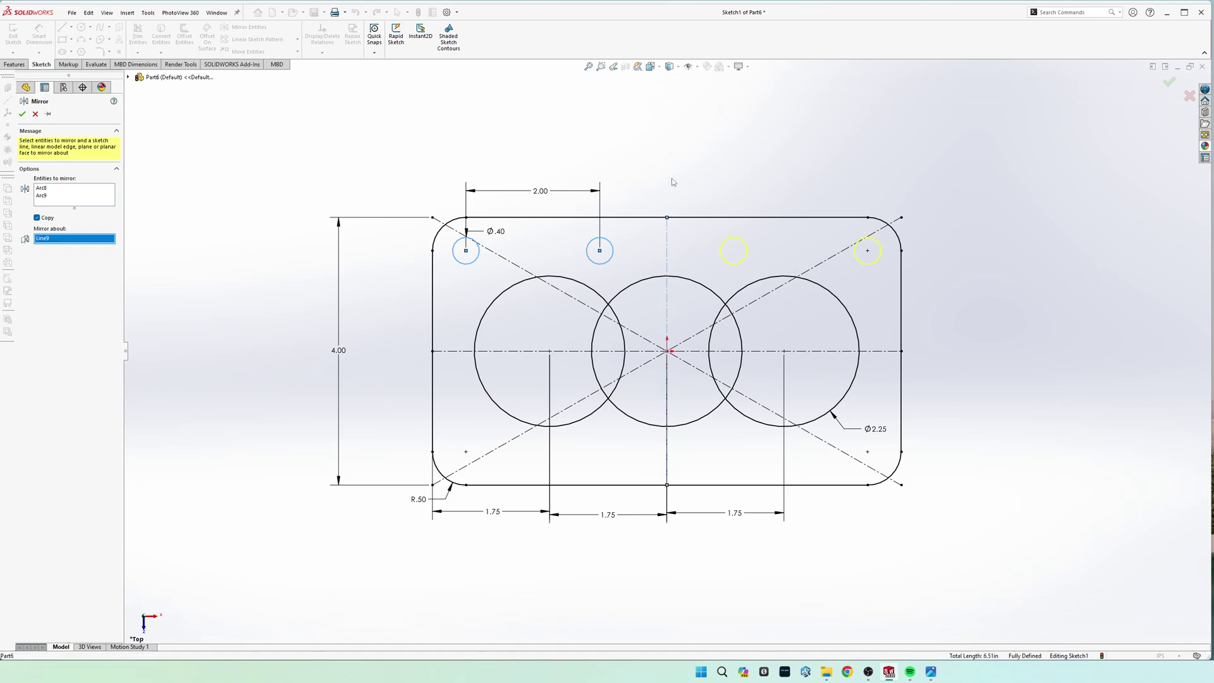
click(22, 114)
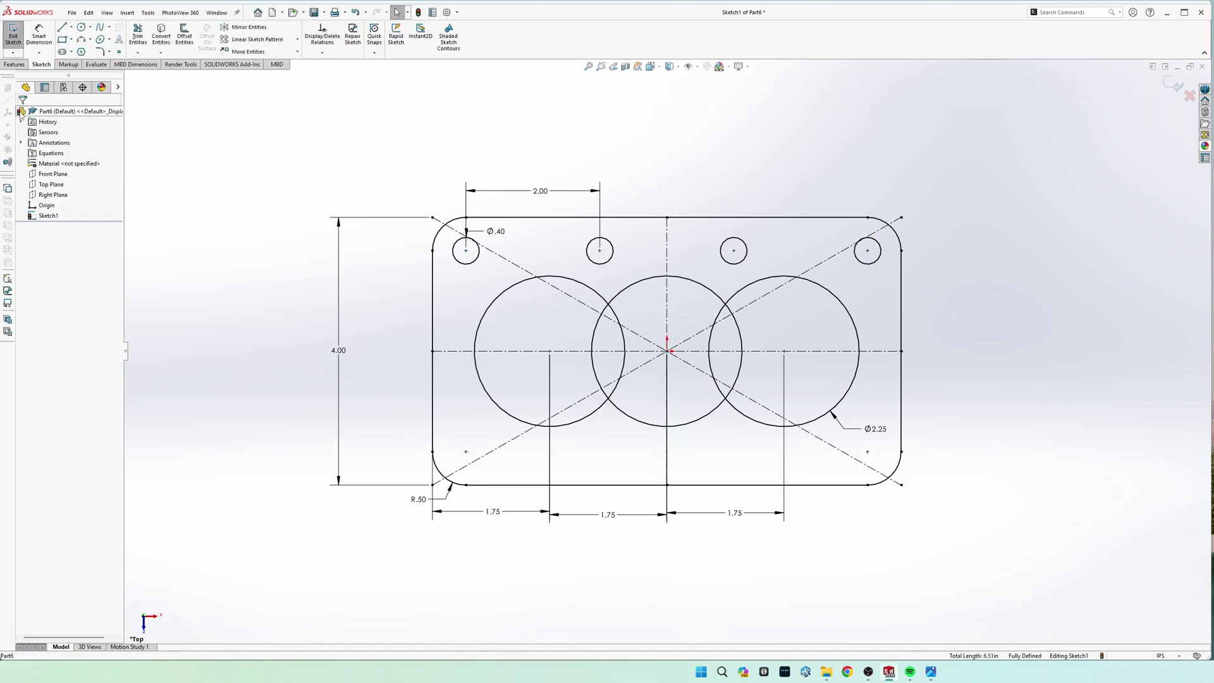
Mirror the four top holes about the horizontal centerline to the bottom edge
click(235, 27)
click(463, 268)
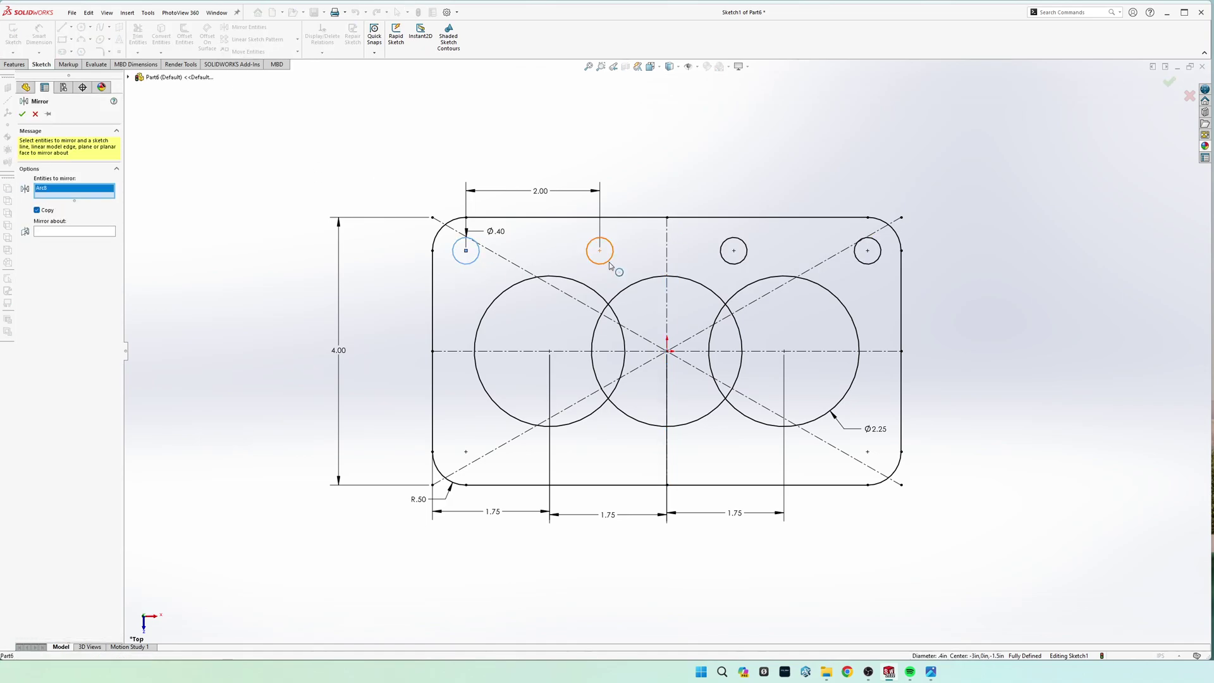
click(610, 263)
click(744, 264)
click(868, 266)
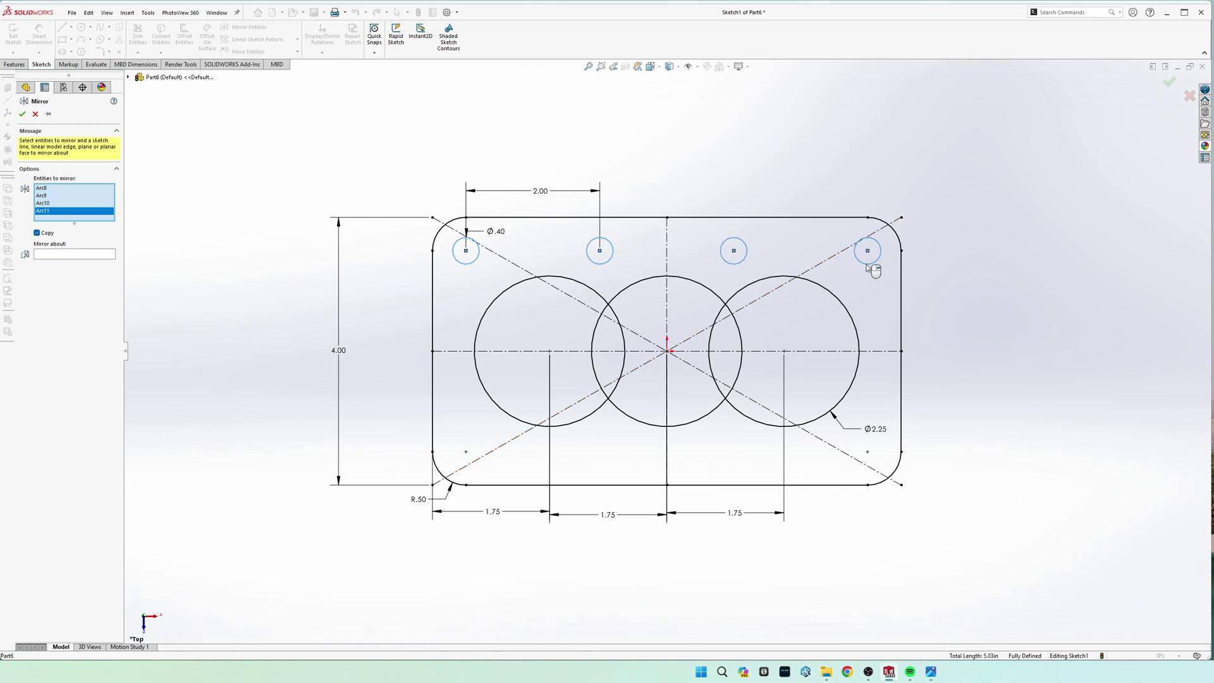
click(69, 252)
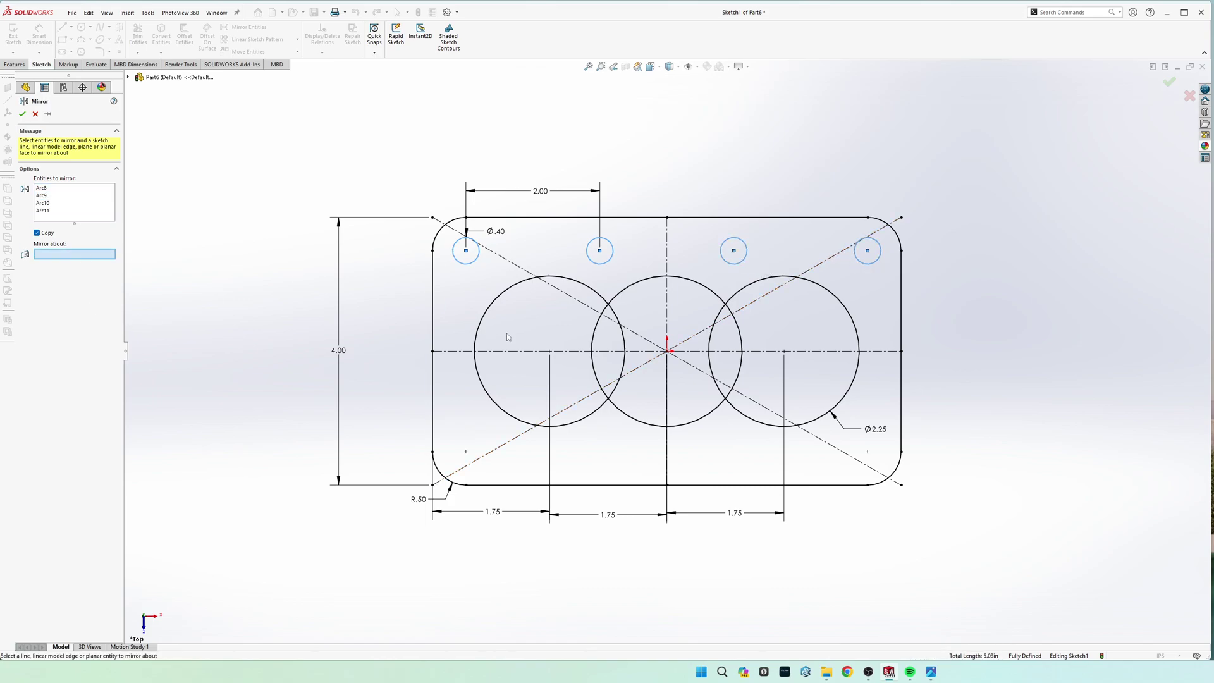
click(465, 353)
click(22, 114)
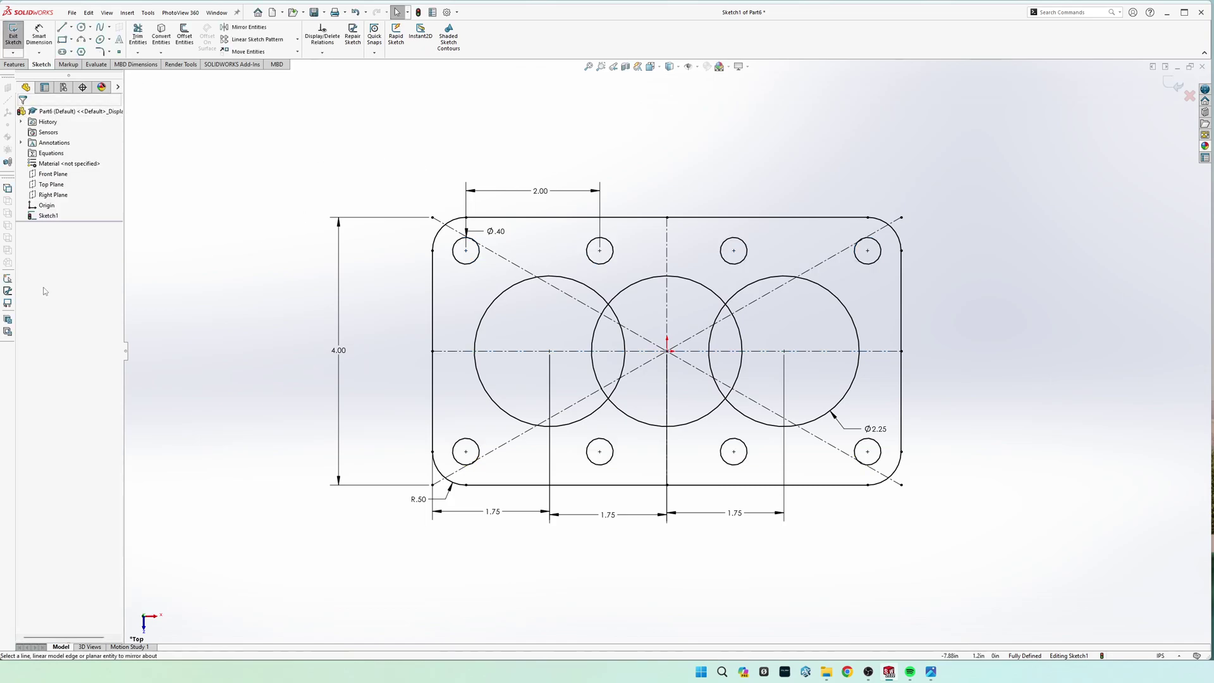
click(12, 35)
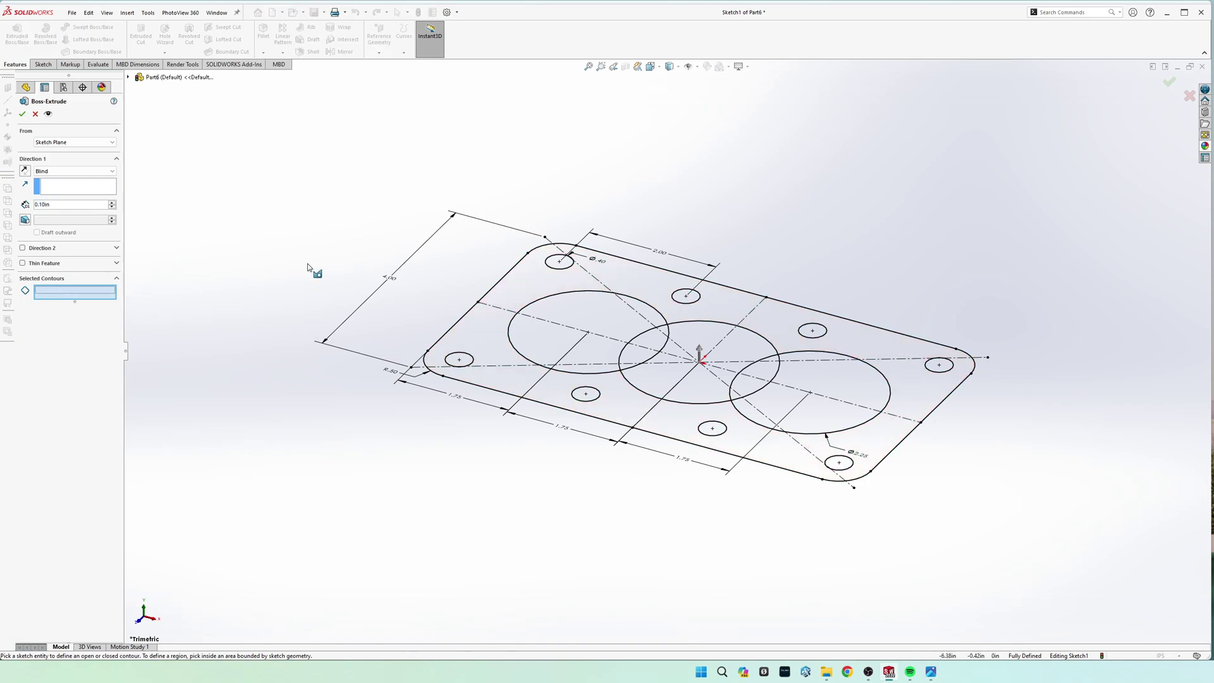
Extrude the plate region 0.25 in to create Boss-Extrude1
click(492, 334)
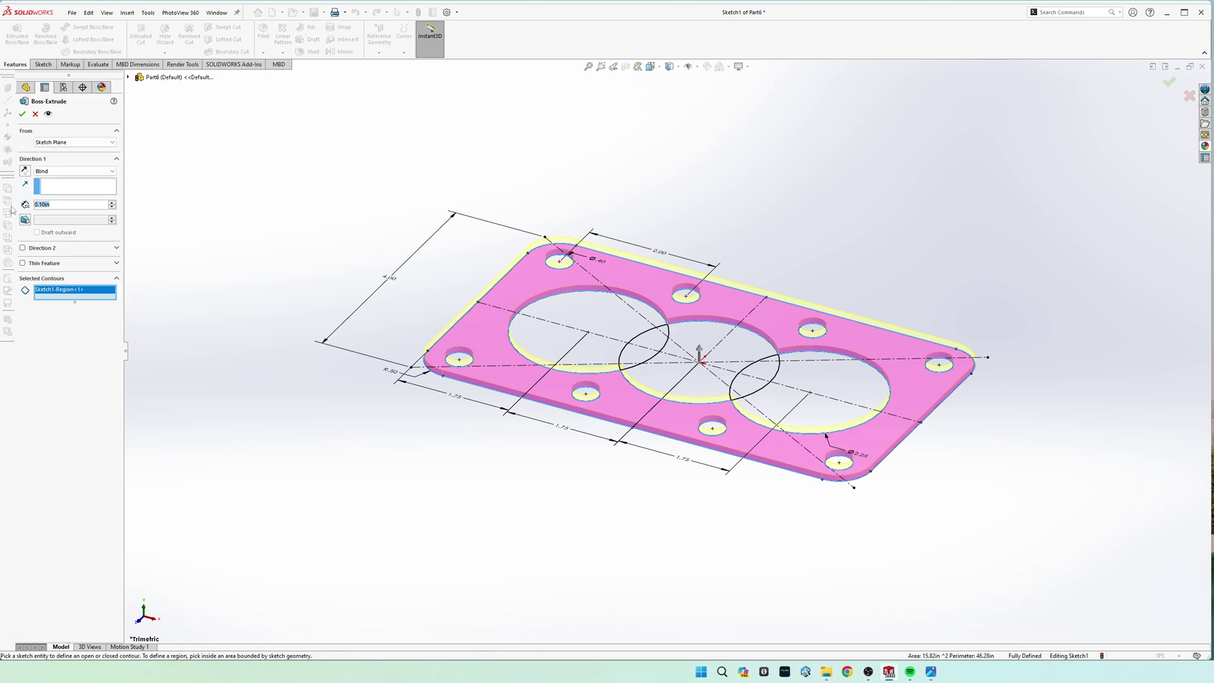
text(0.25)
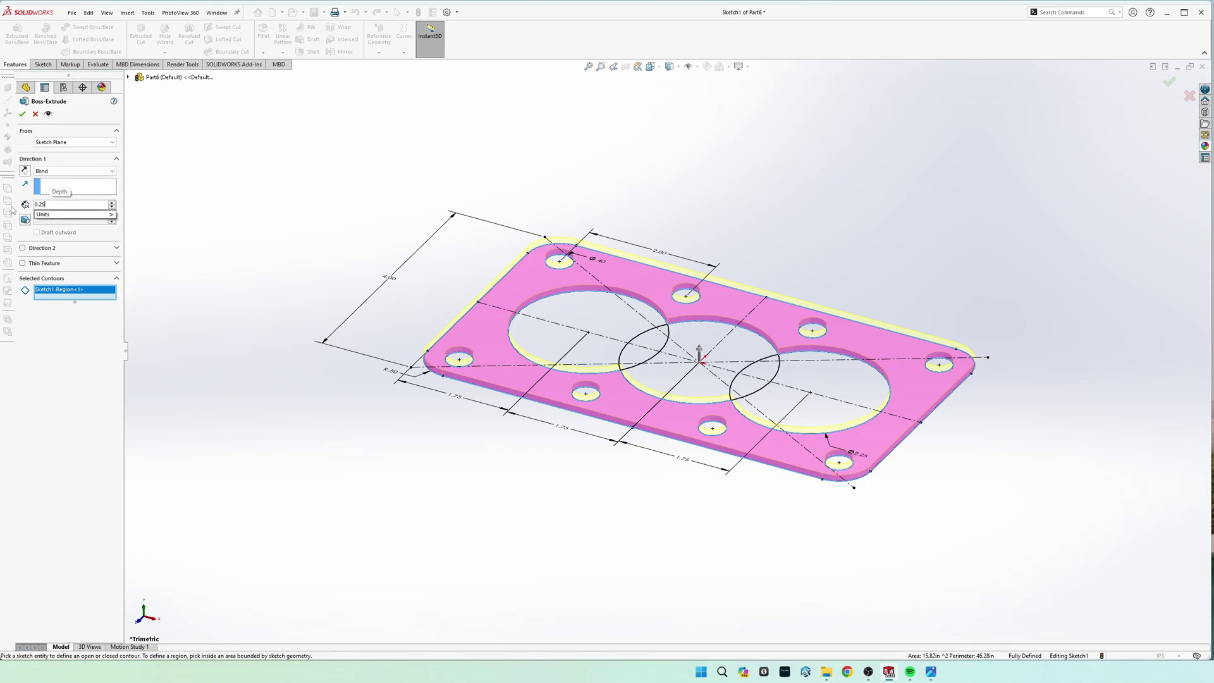
key(Return)
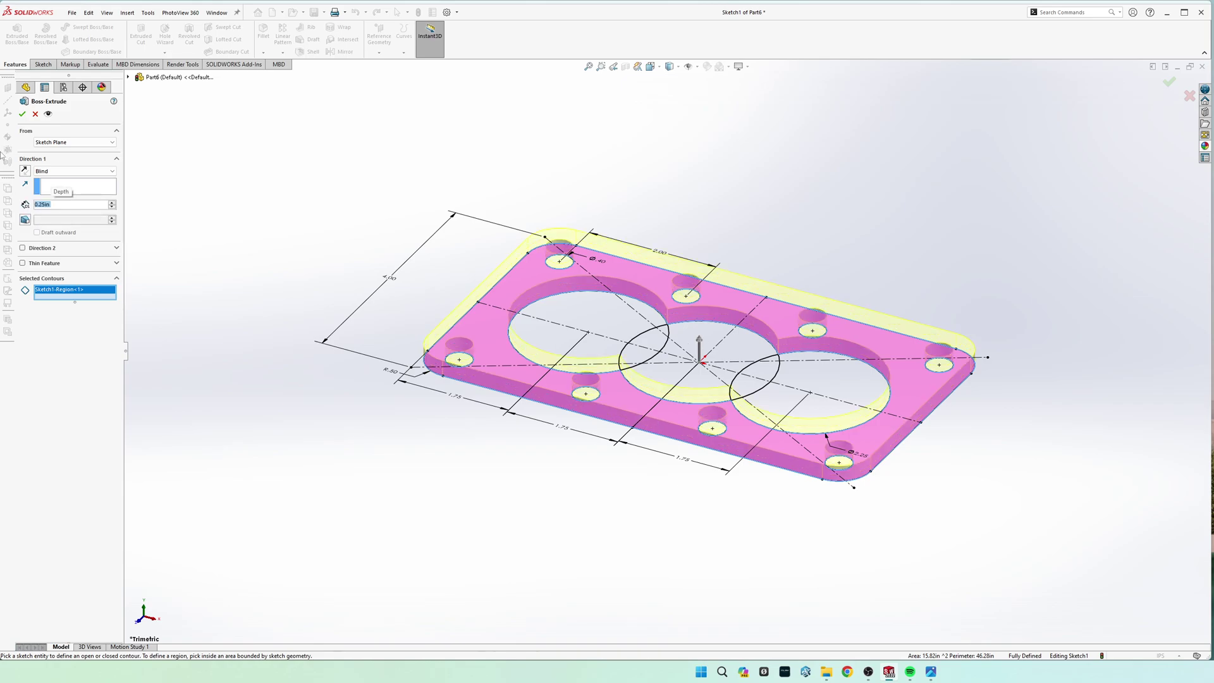
click(22, 114)
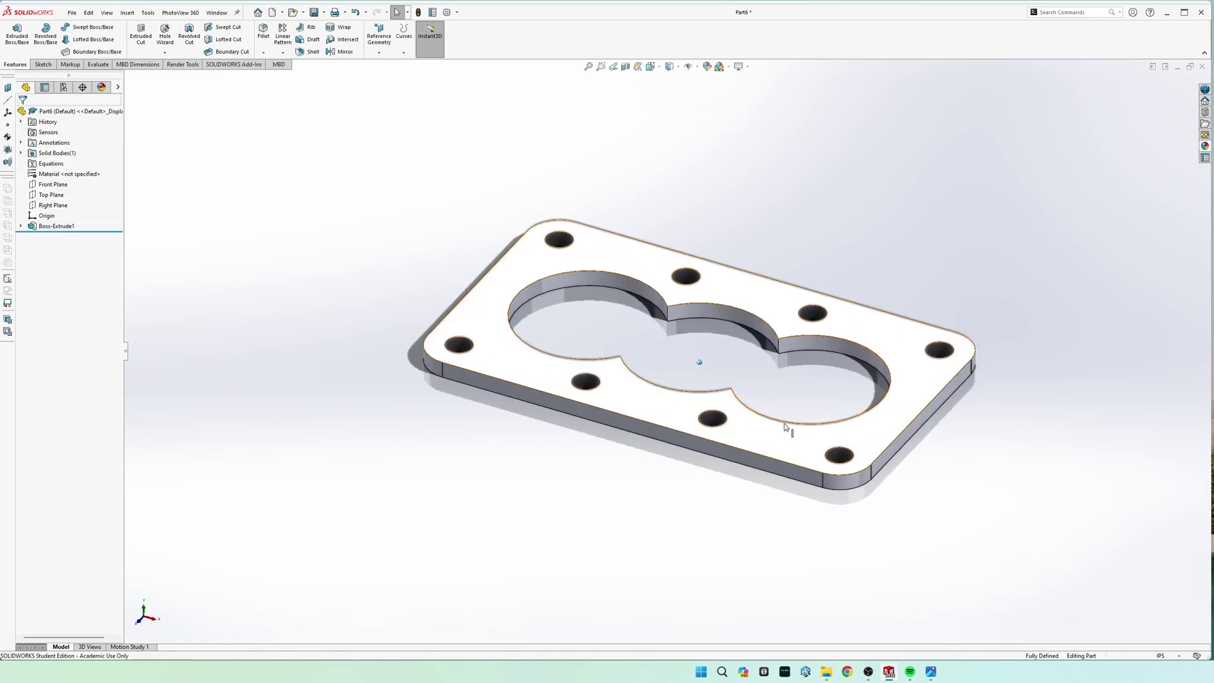